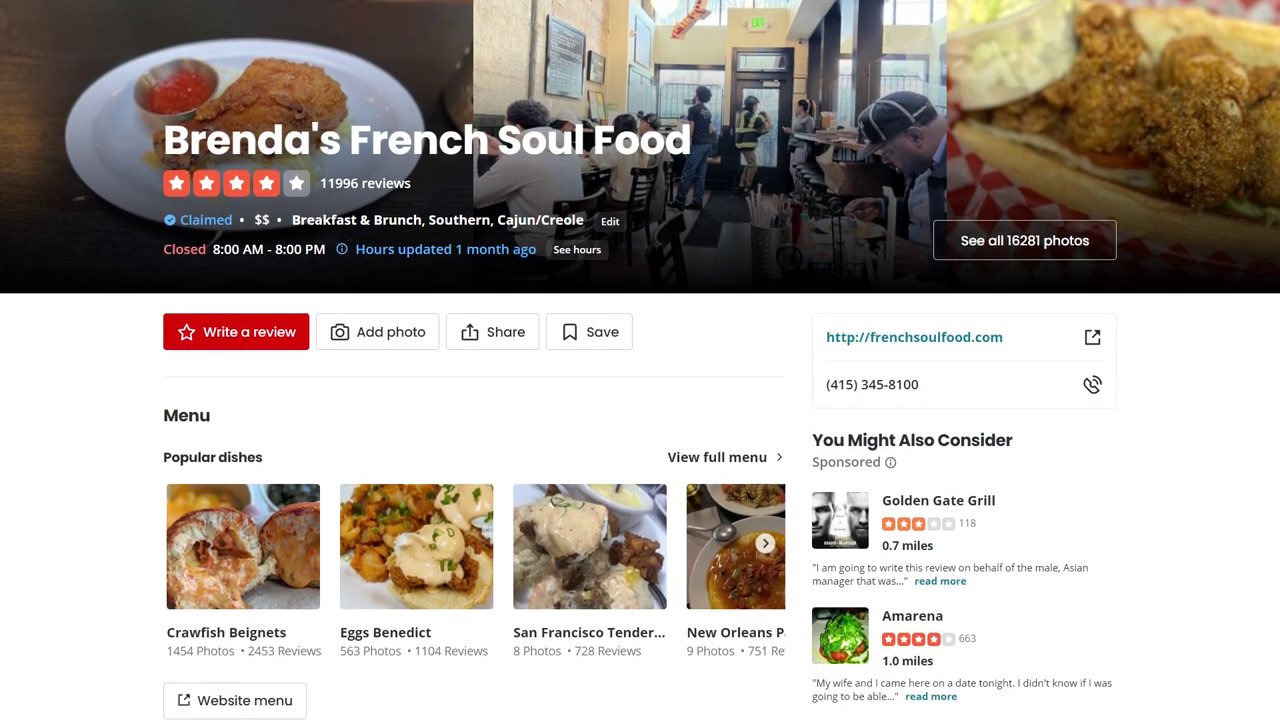
Look through the restaurants' Yelp reviews and the example review feeds embedded on a website, including the carousel.
scroll(640, 400, down, 1)
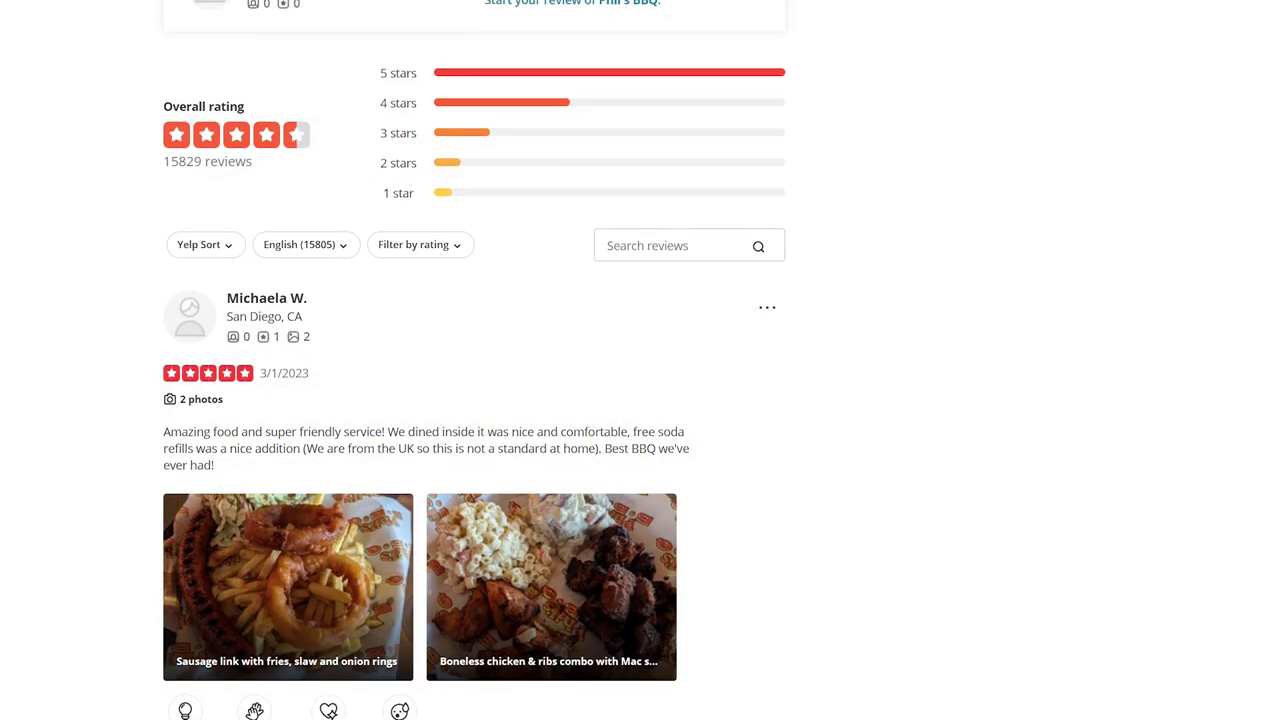
scroll(640, 400, down, 1)
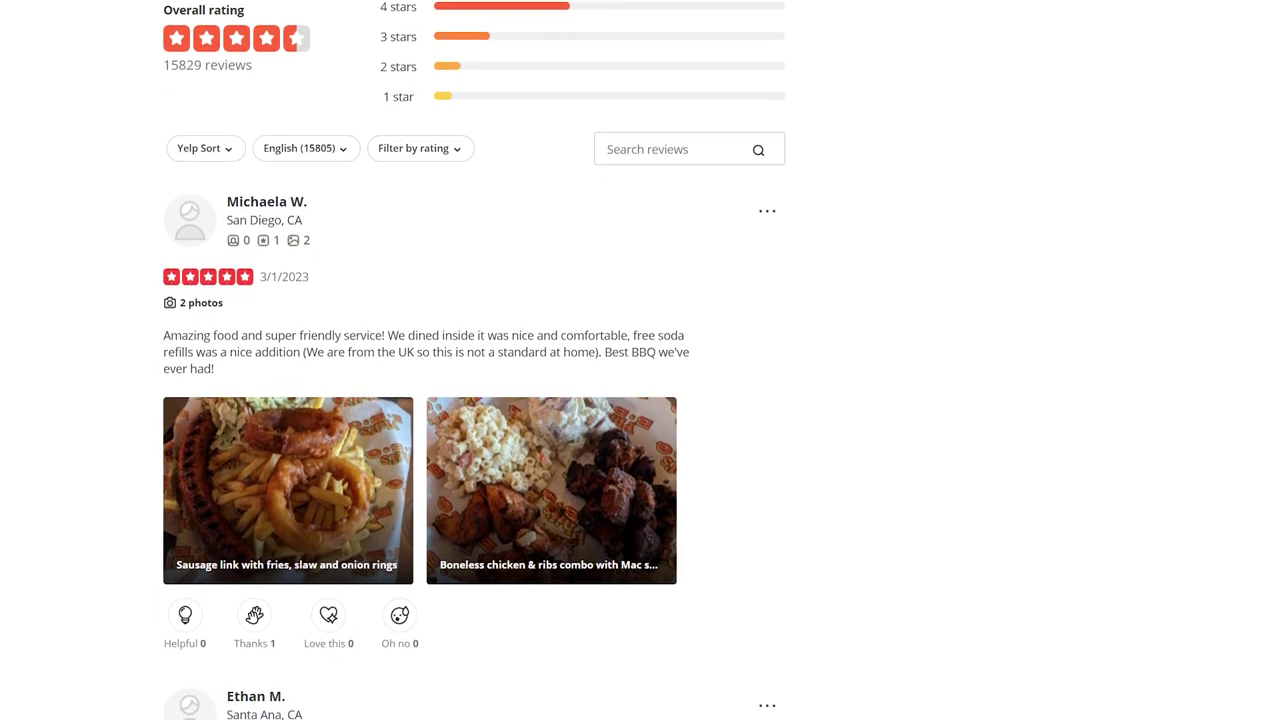
scroll(640, 400, down, 1)
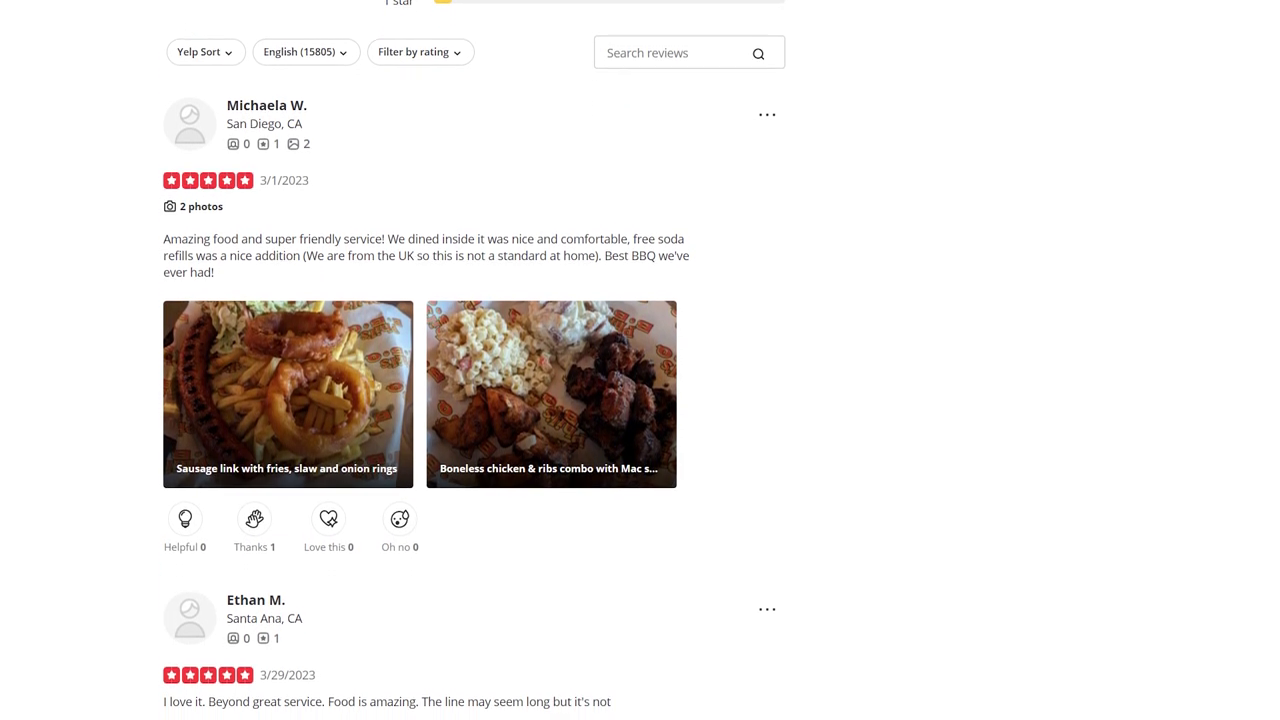
scroll(640, 400, down, 1)
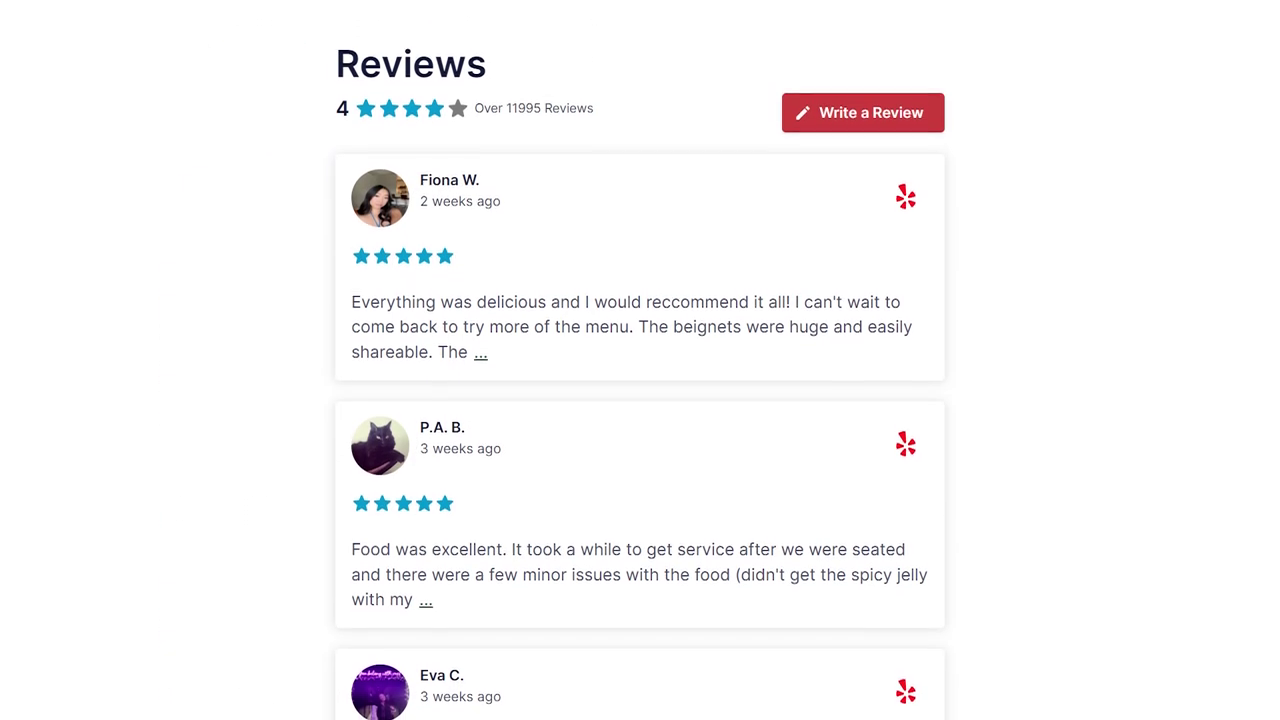
scroll(640, 400, down, 1)
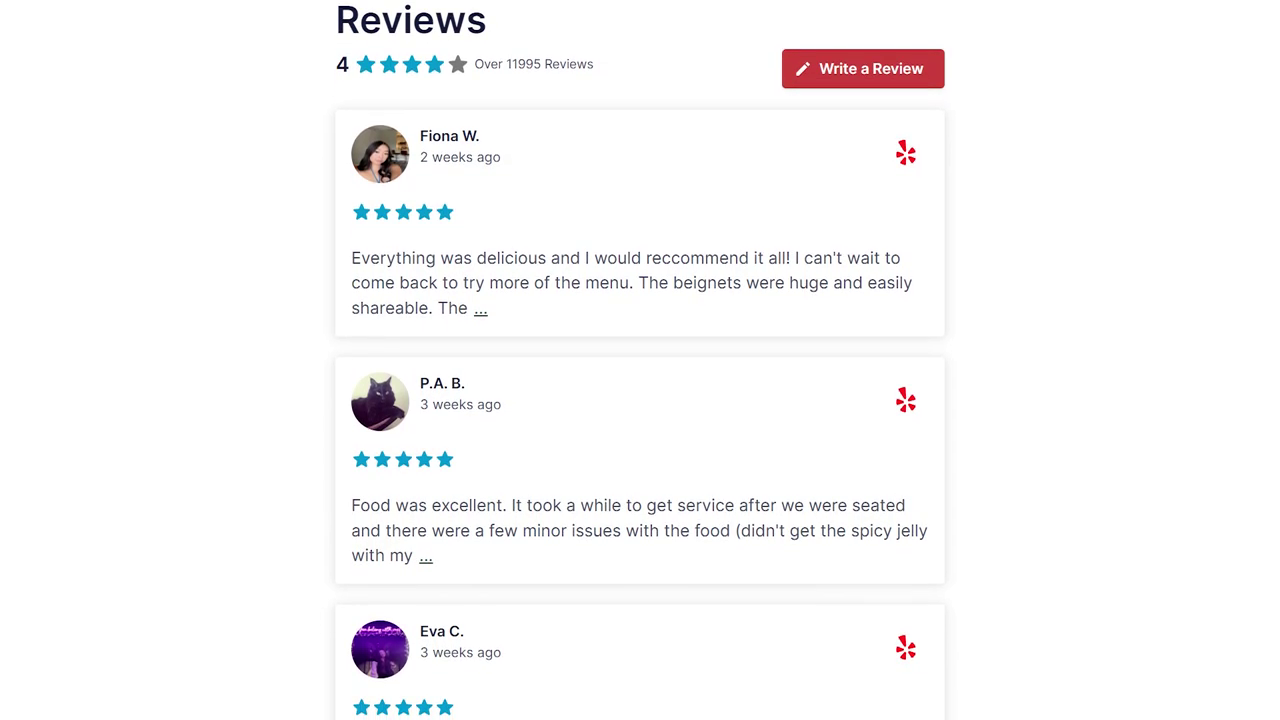
scroll(640, 400, down, 1)
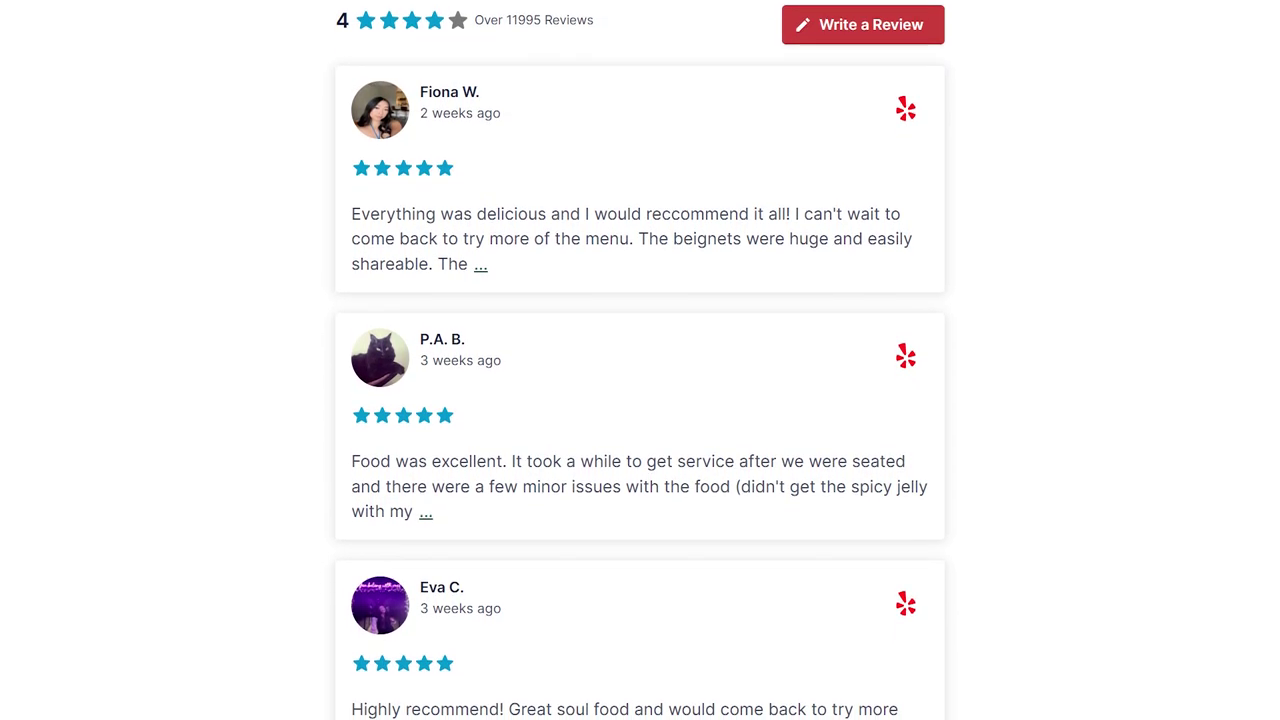
scroll(640, 400, down, 1)
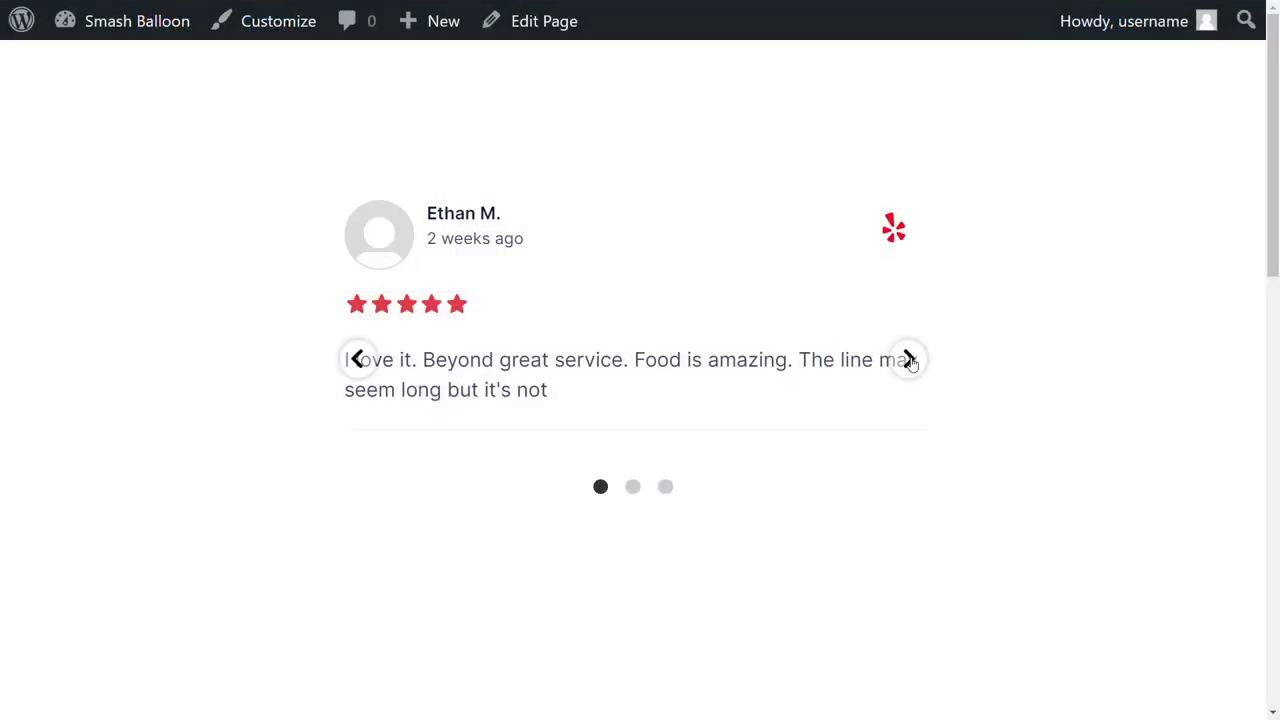
click(909, 360)
click(909, 360)
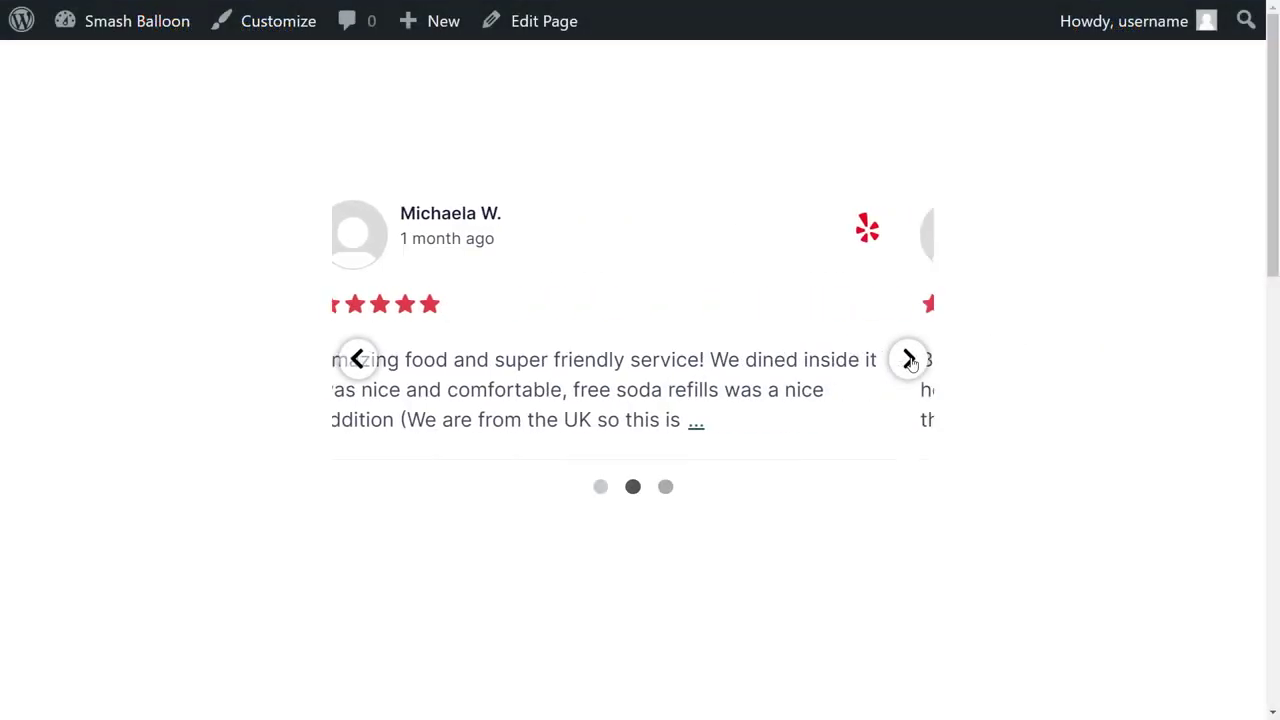
click(909, 360)
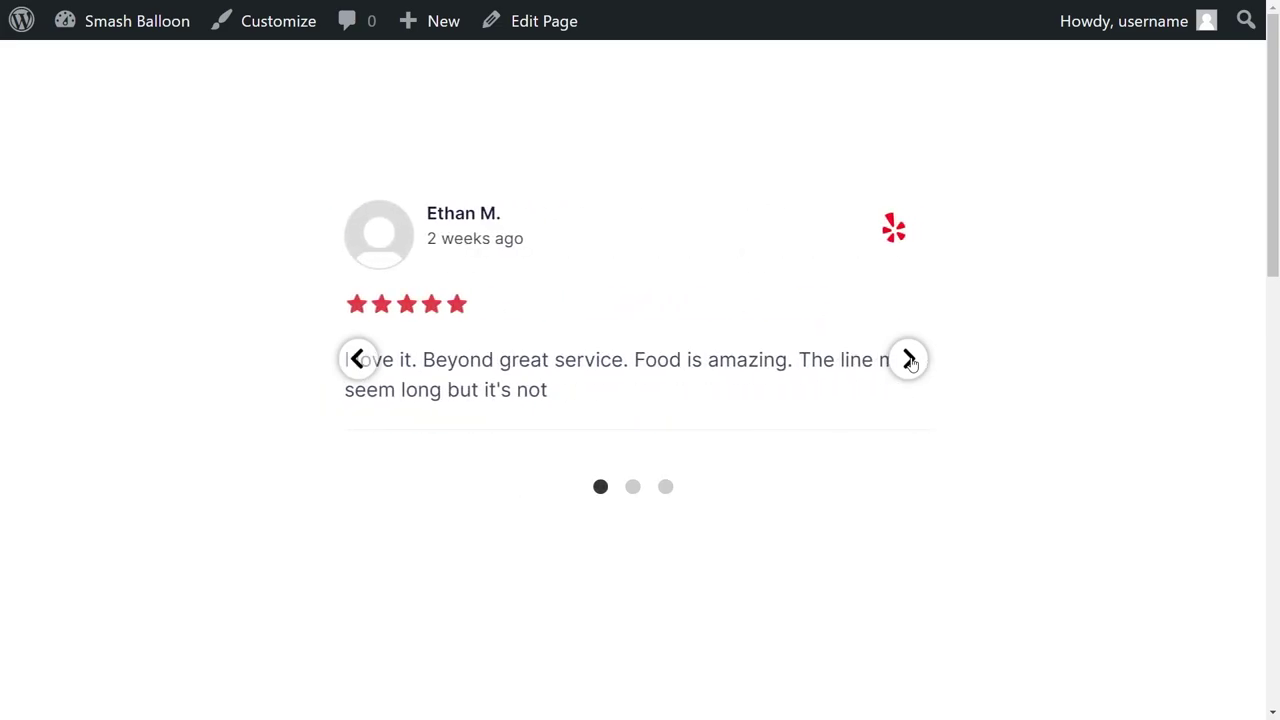
click(909, 360)
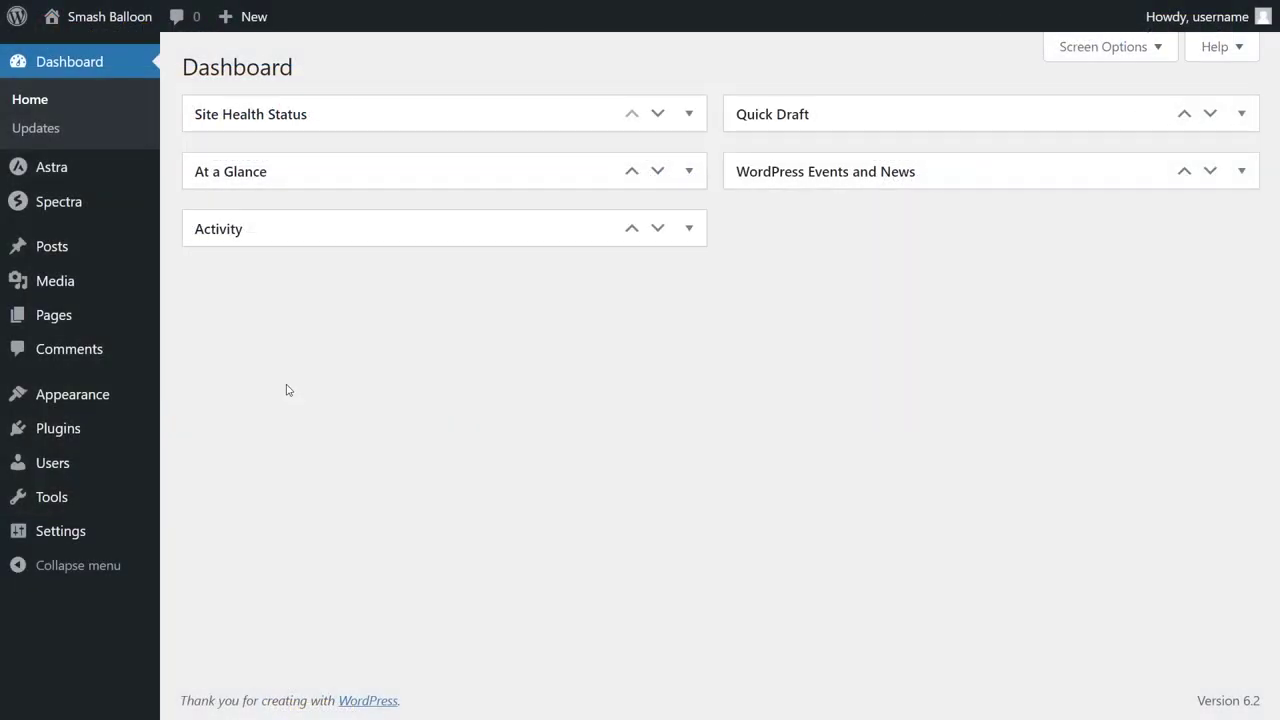
Install the Reviews Feed Pro plugin from the uploaded file Reviews-Feed-Pro-1.1 (1).zip and activate it.
mouse_move(76, 430)
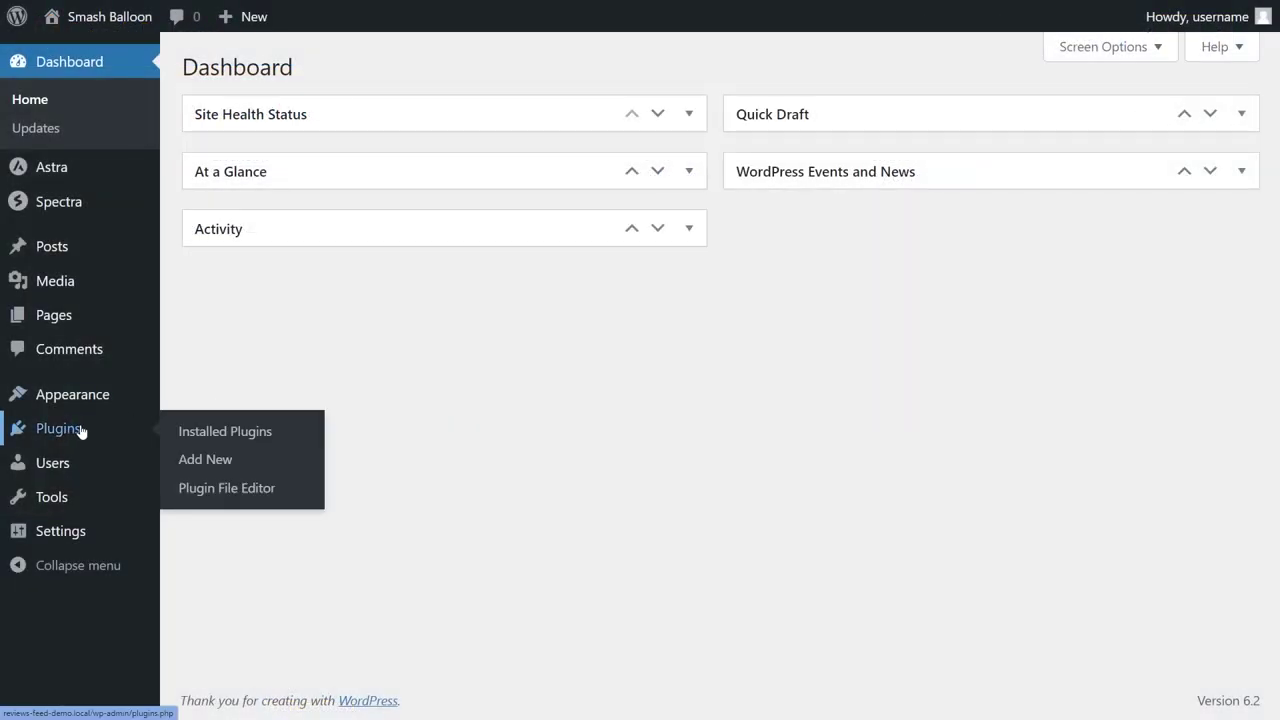
click(207, 459)
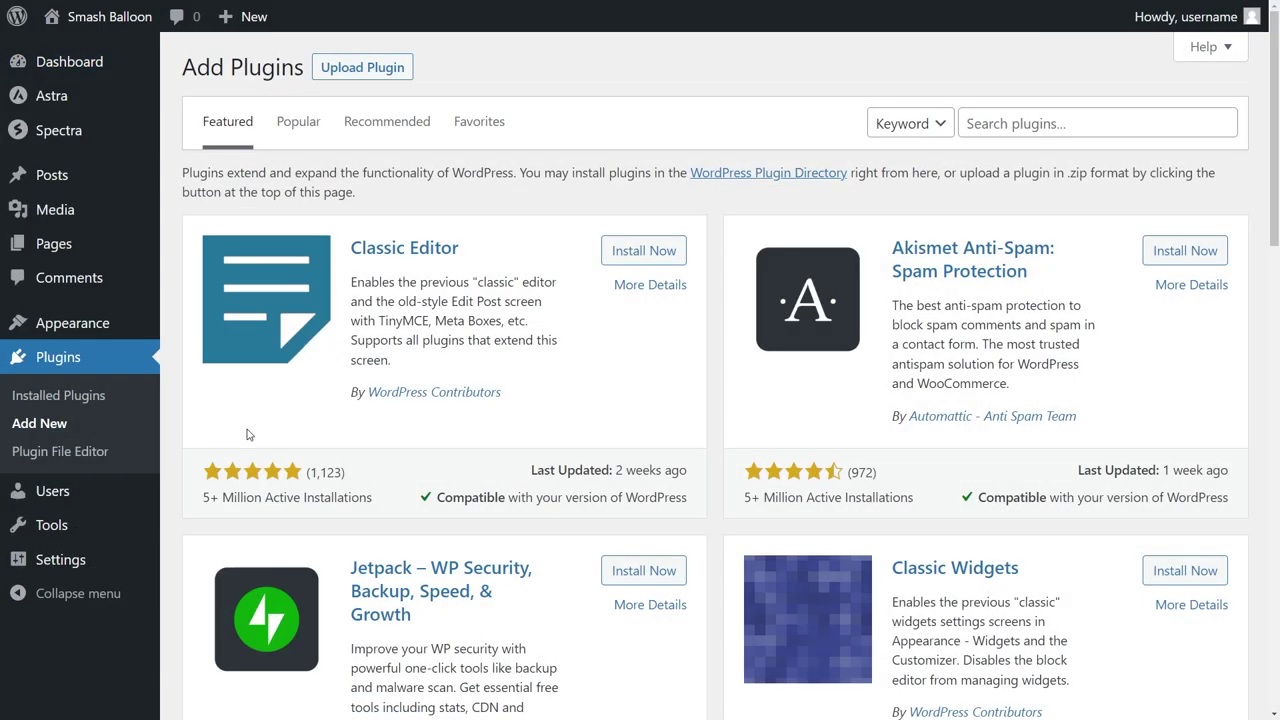
click(362, 76)
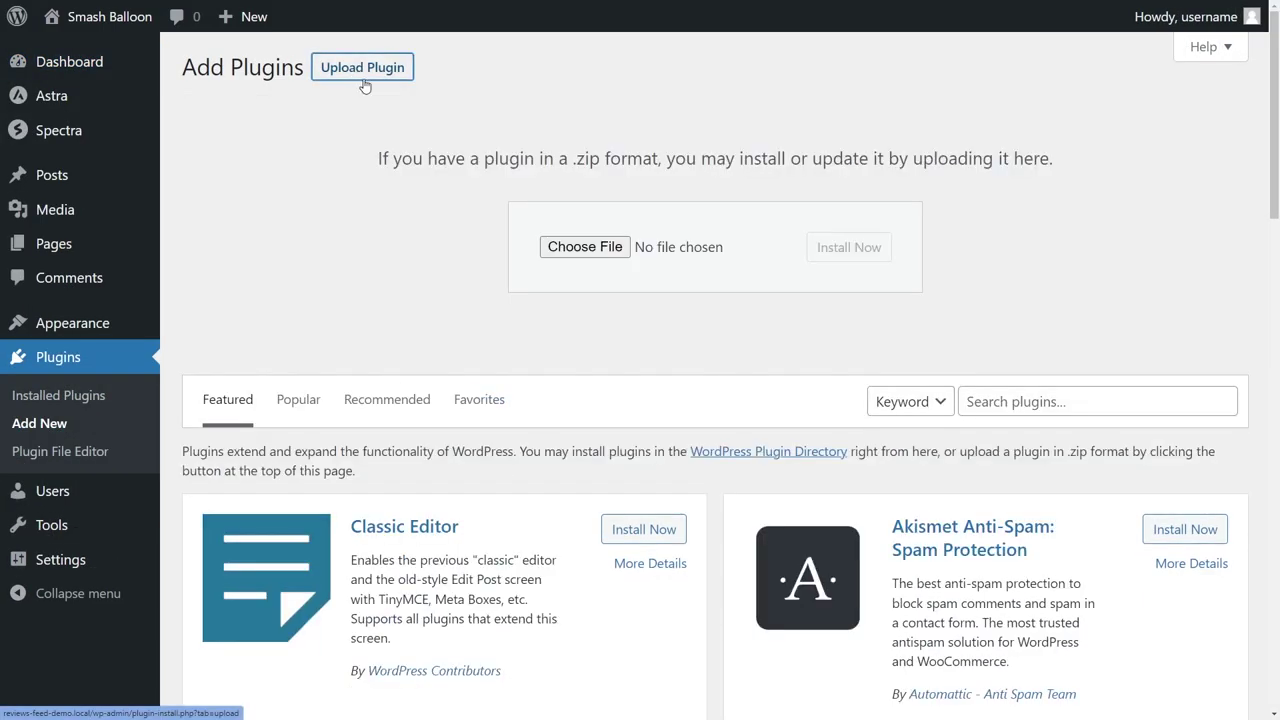
click(585, 250)
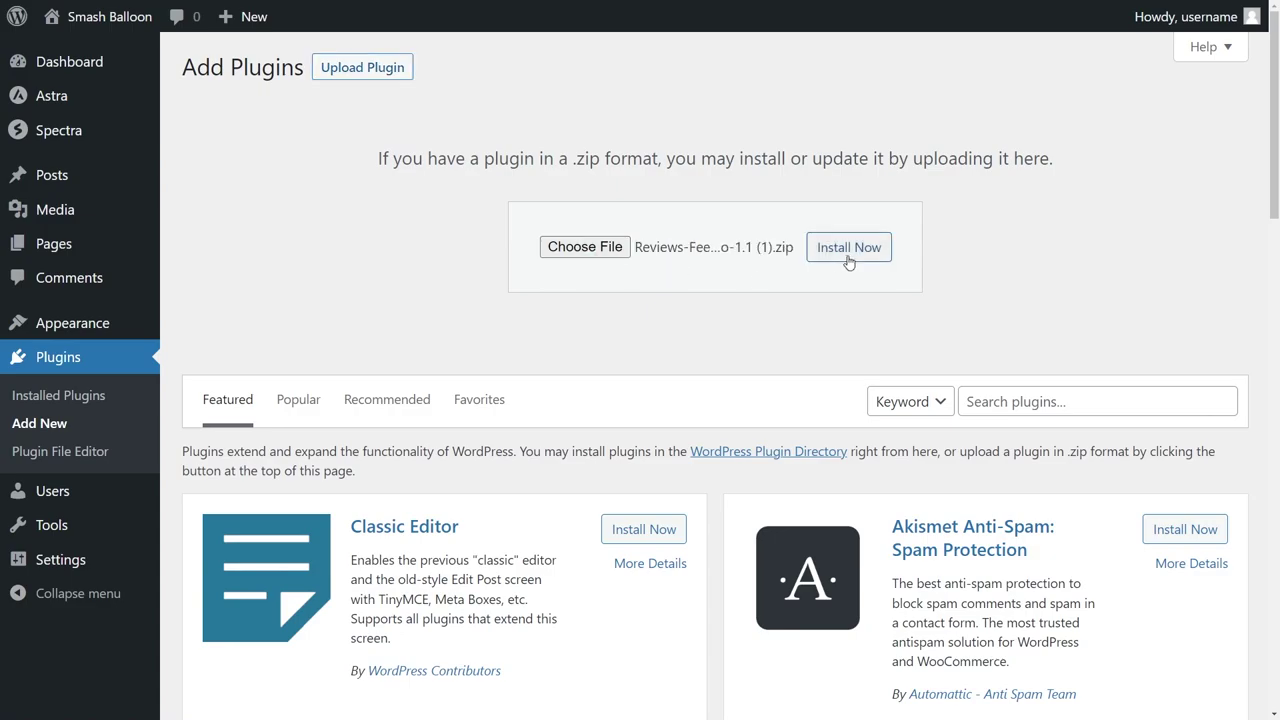
click(847, 258)
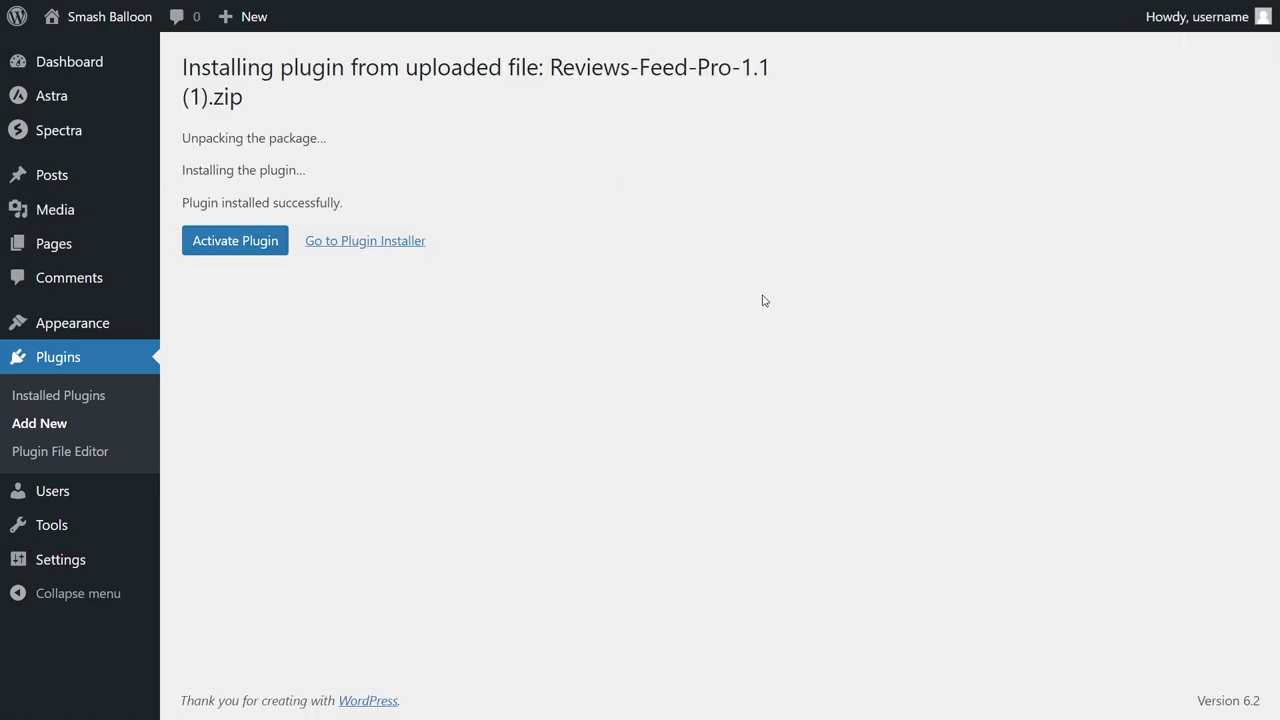
click(258, 252)
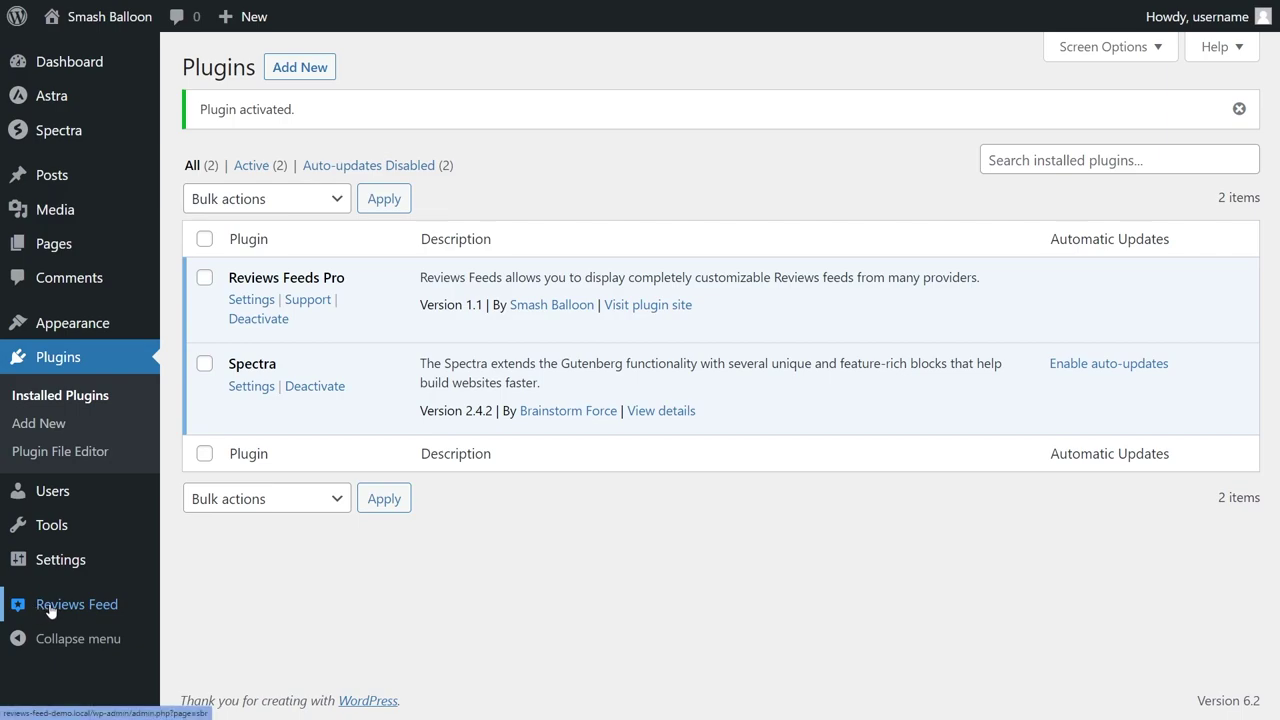
Open the Reviews Feed plugin, paste its license key and activate the license.
click(89, 604)
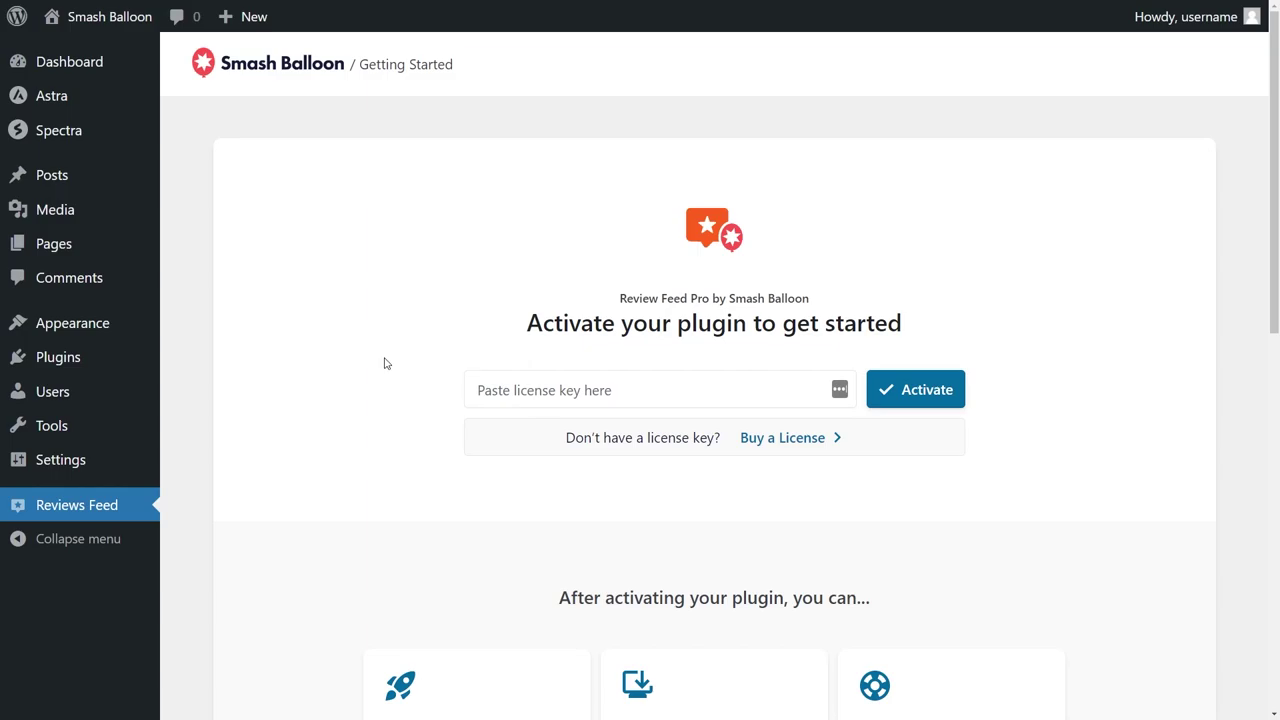
click(575, 396)
key(ctrl+v)
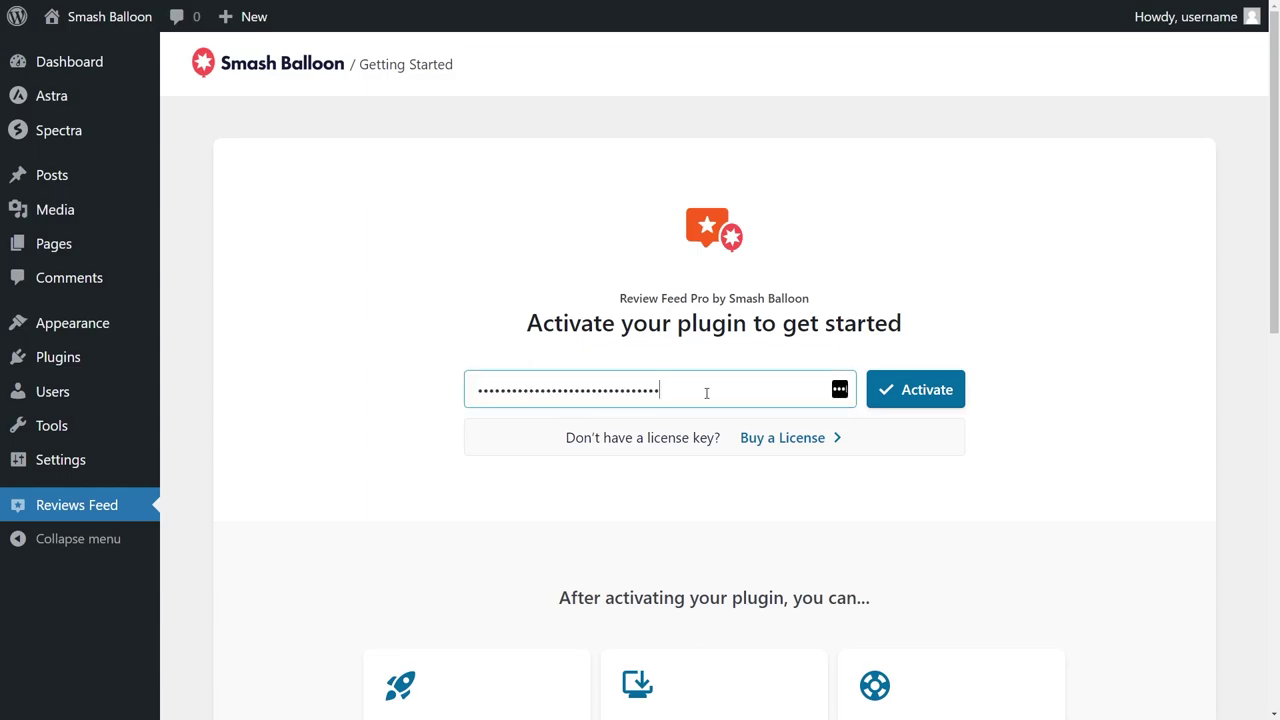
click(894, 392)
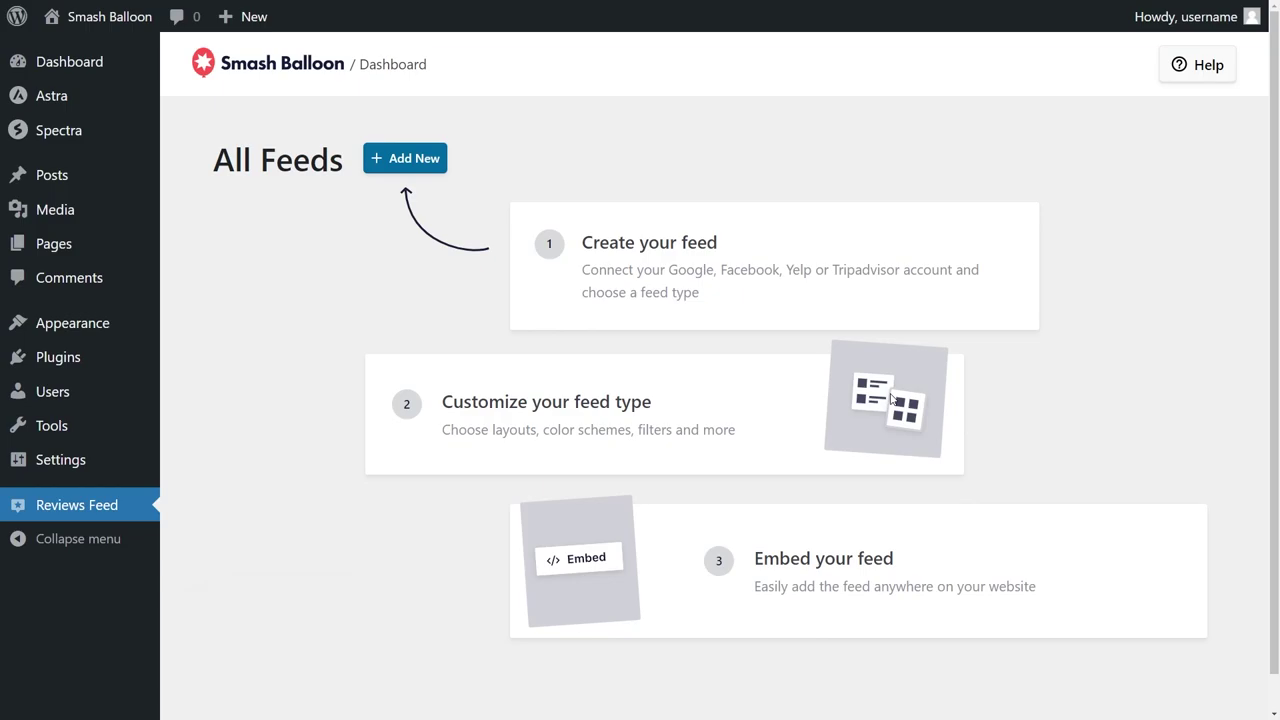
Start a new review feed and choose Yelp as the type of source to add.
click(413, 165)
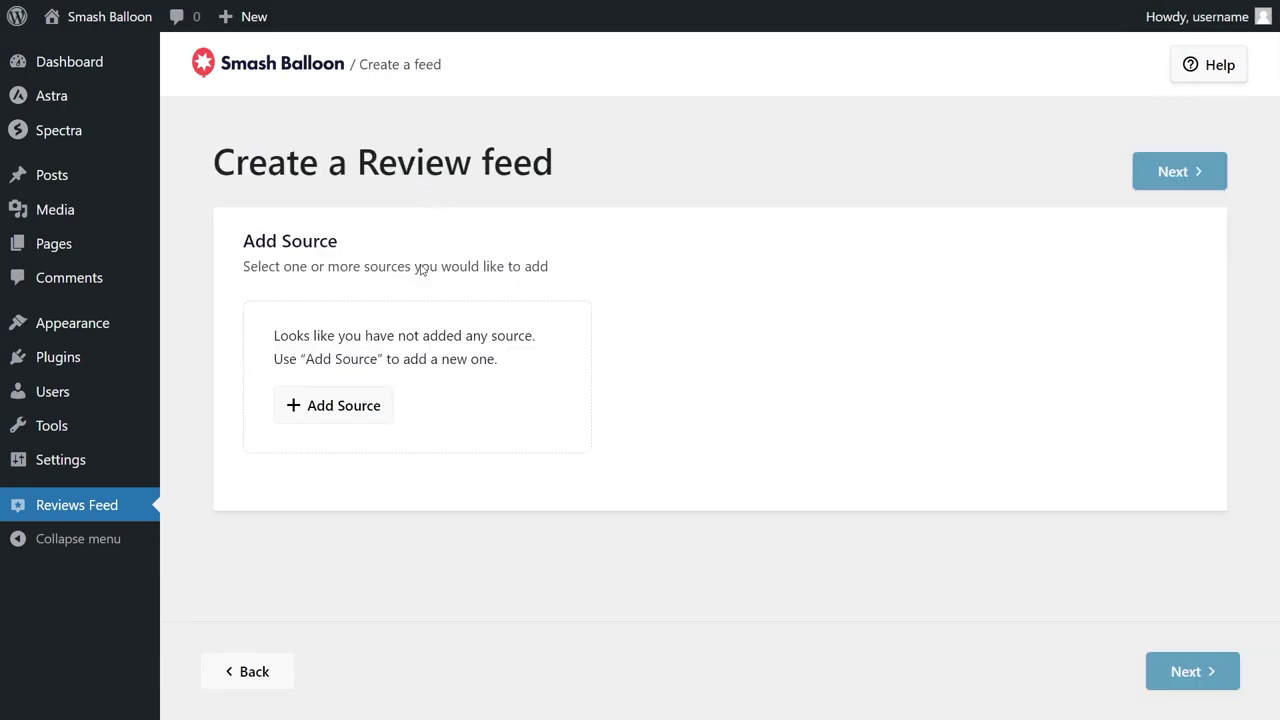
click(340, 406)
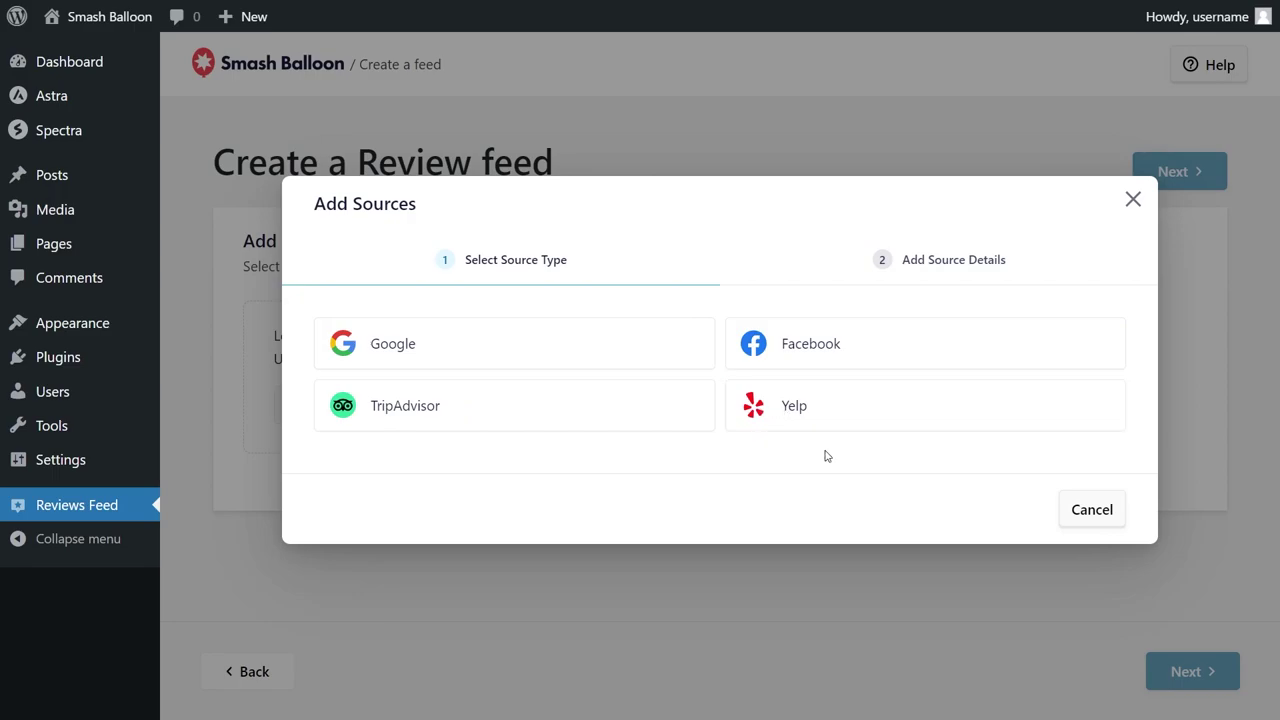
click(864, 412)
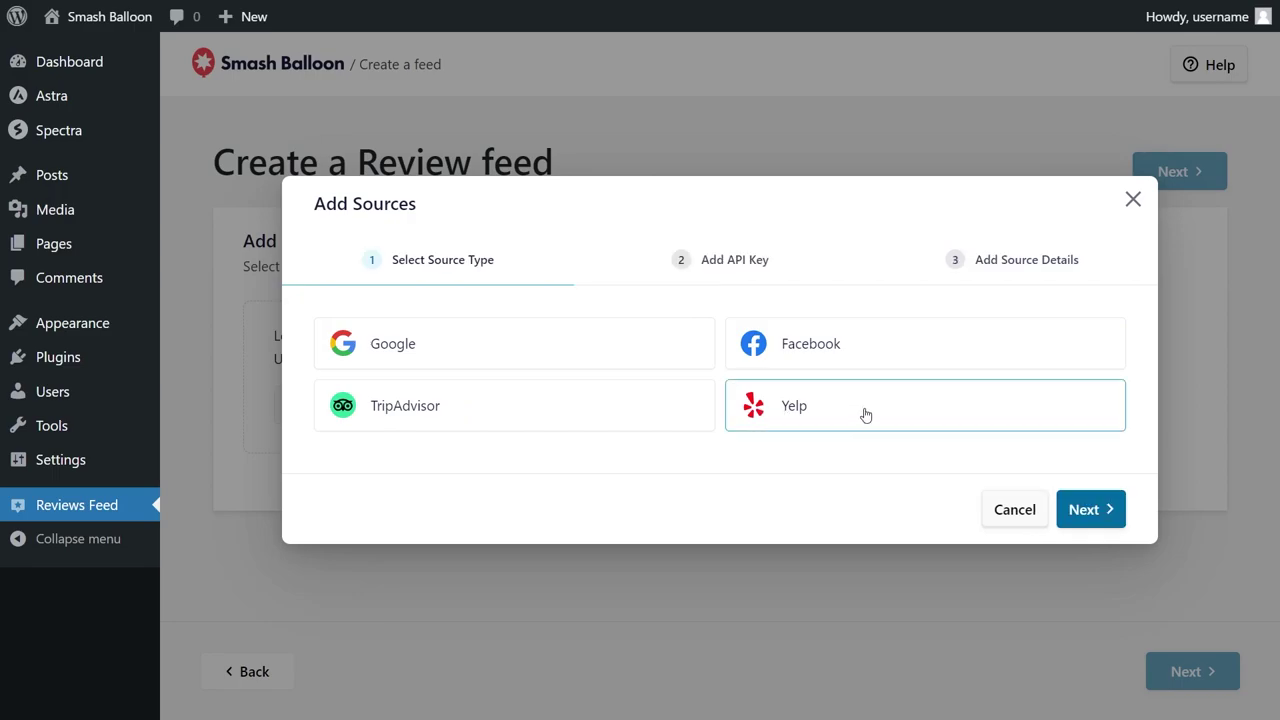
click(1087, 510)
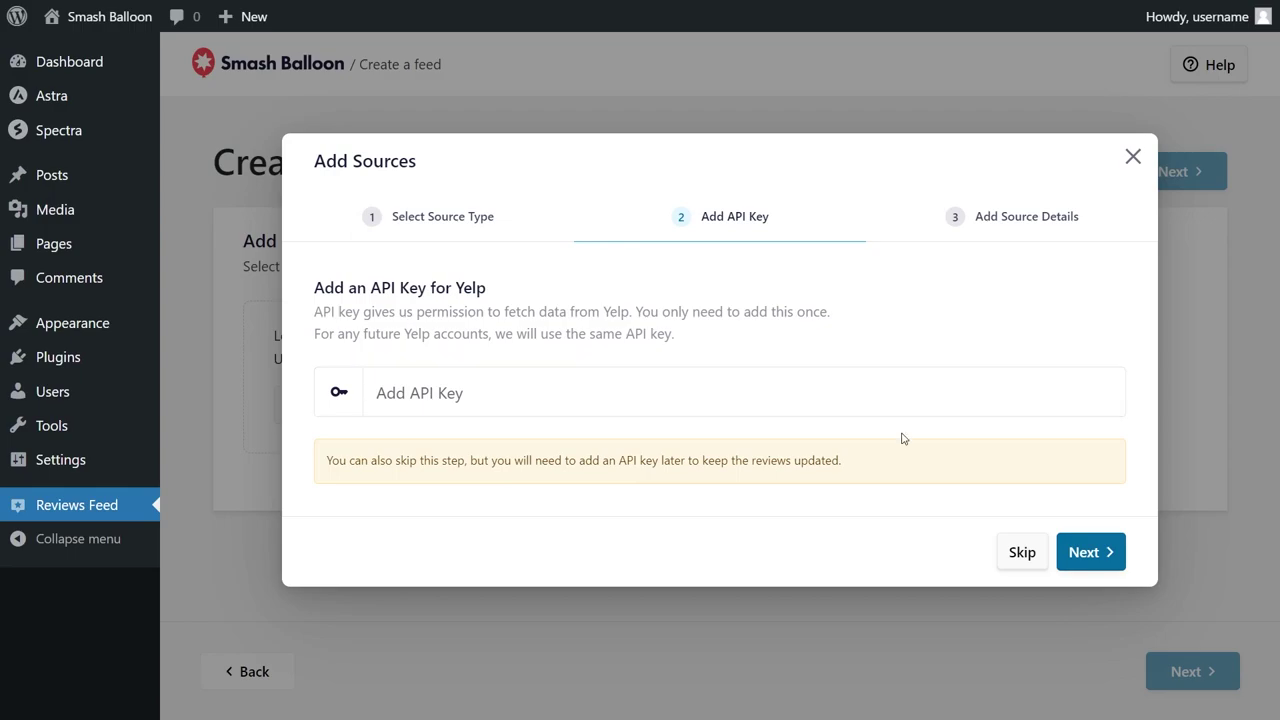
Paste the Yelp API key for the new source and continue to the source details.
click(826, 397)
key(ctrl+v)
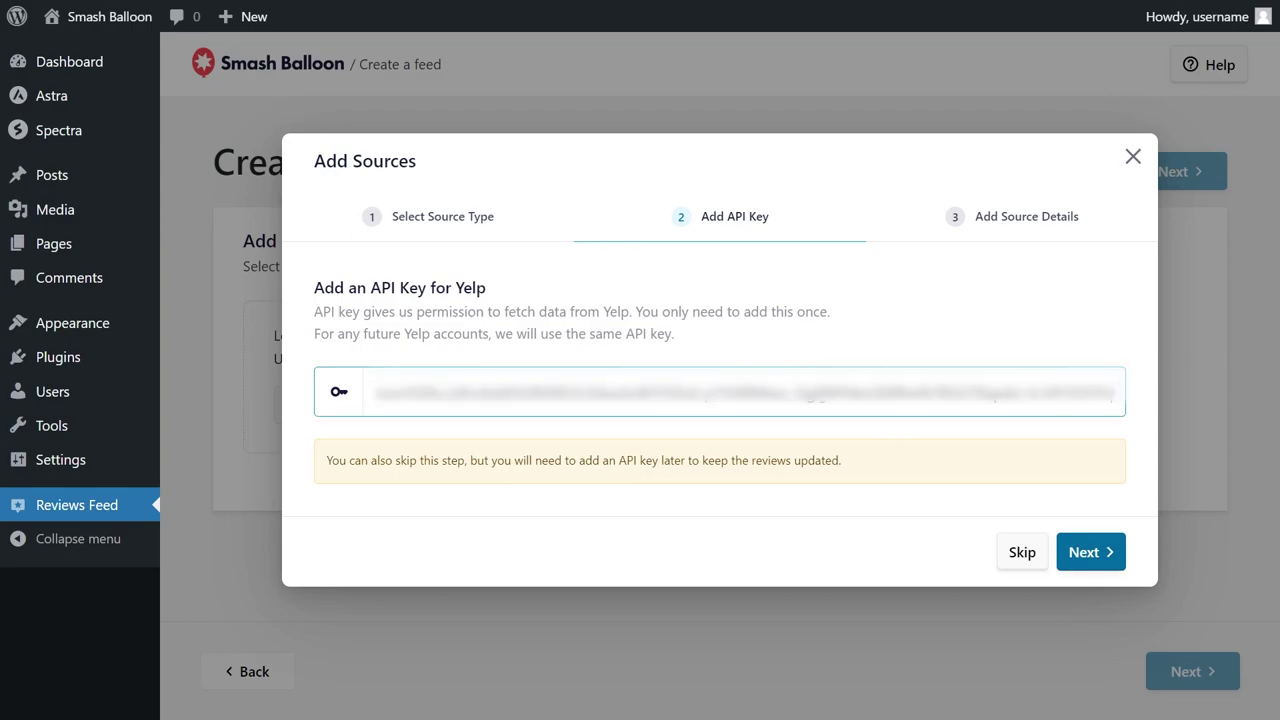
click(1080, 546)
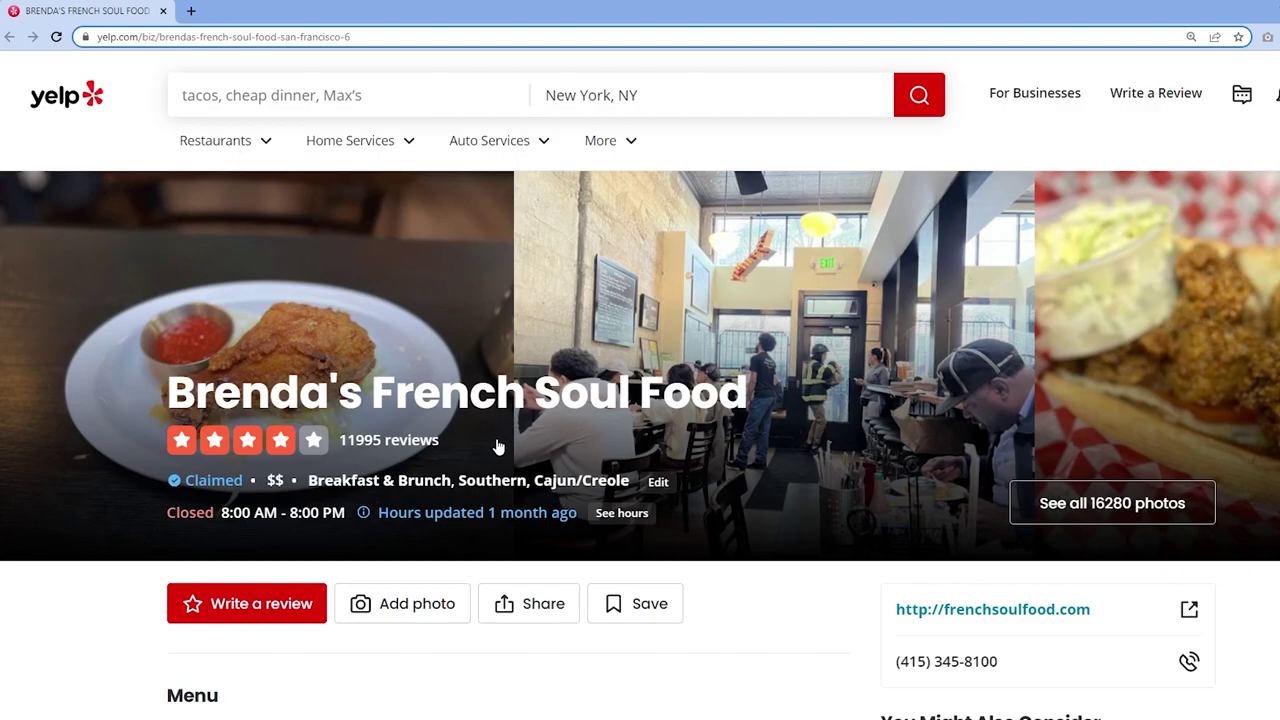
Copy the address of the Yelp page for Brenda's French Soul Food and add it as the source's page URL.
click(333, 37)
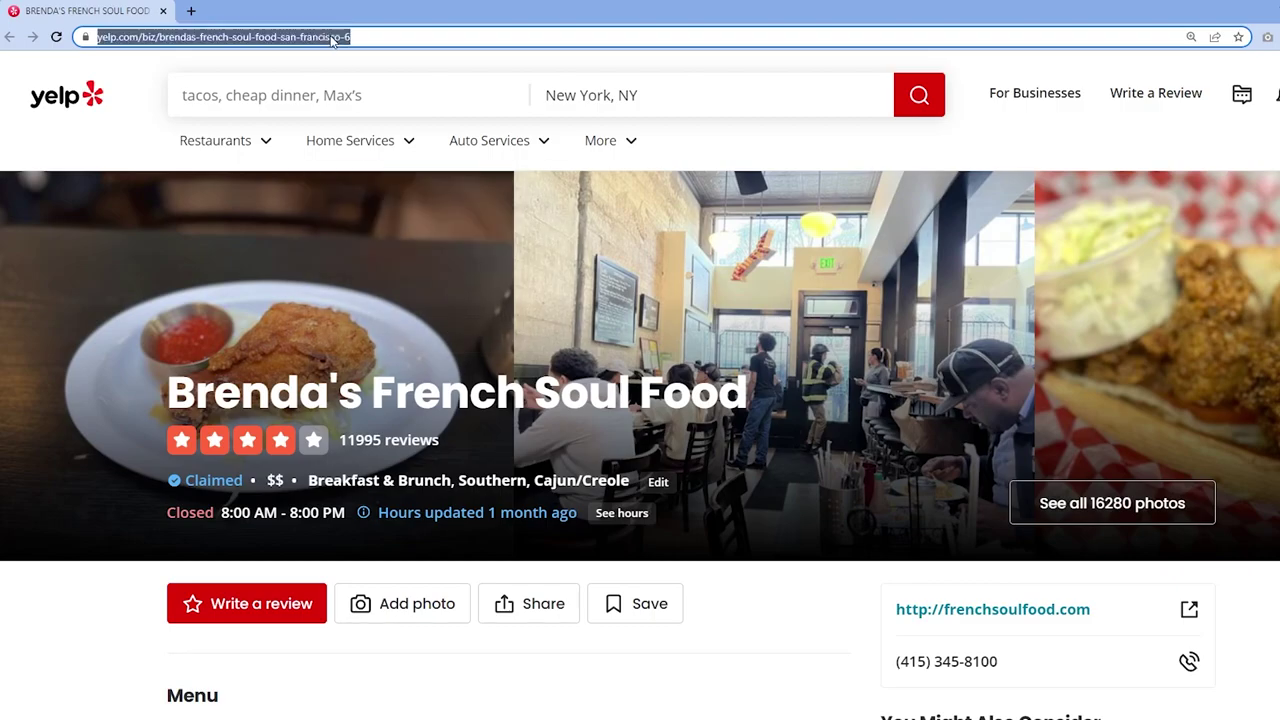
right_click(333, 37)
click(374, 121)
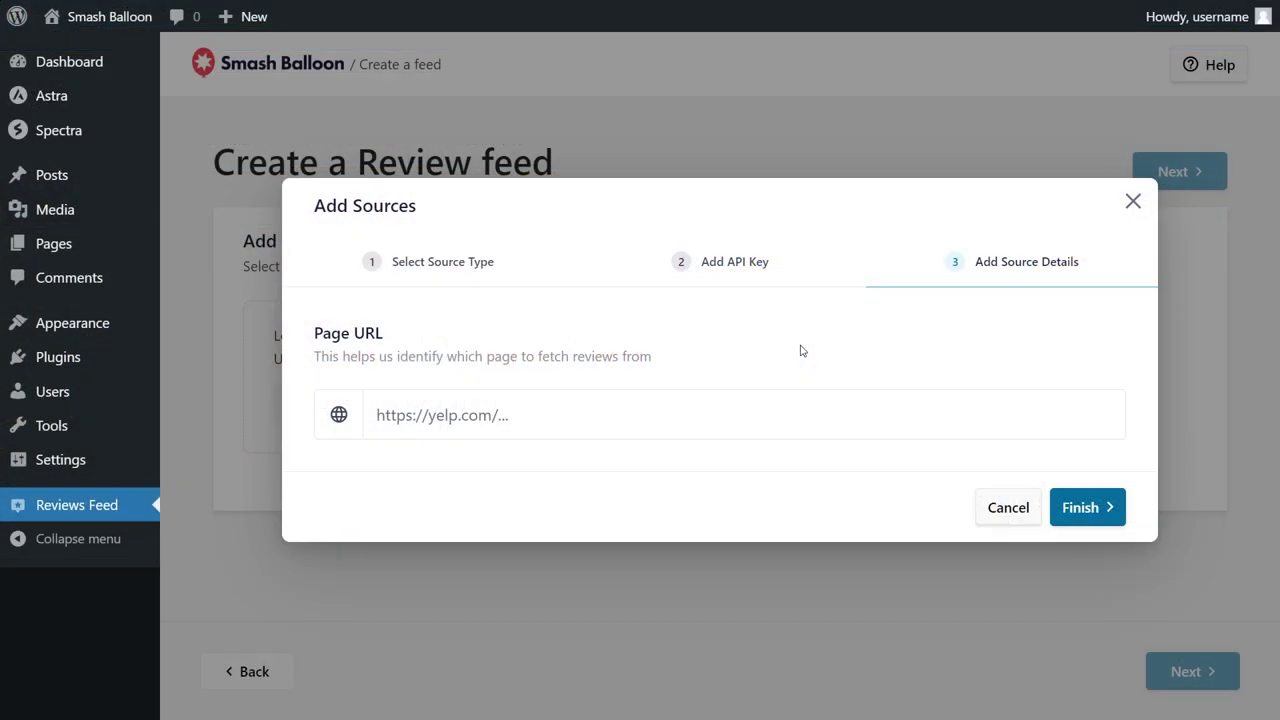
click(713, 414)
key(ctrl+v)
click(1069, 512)
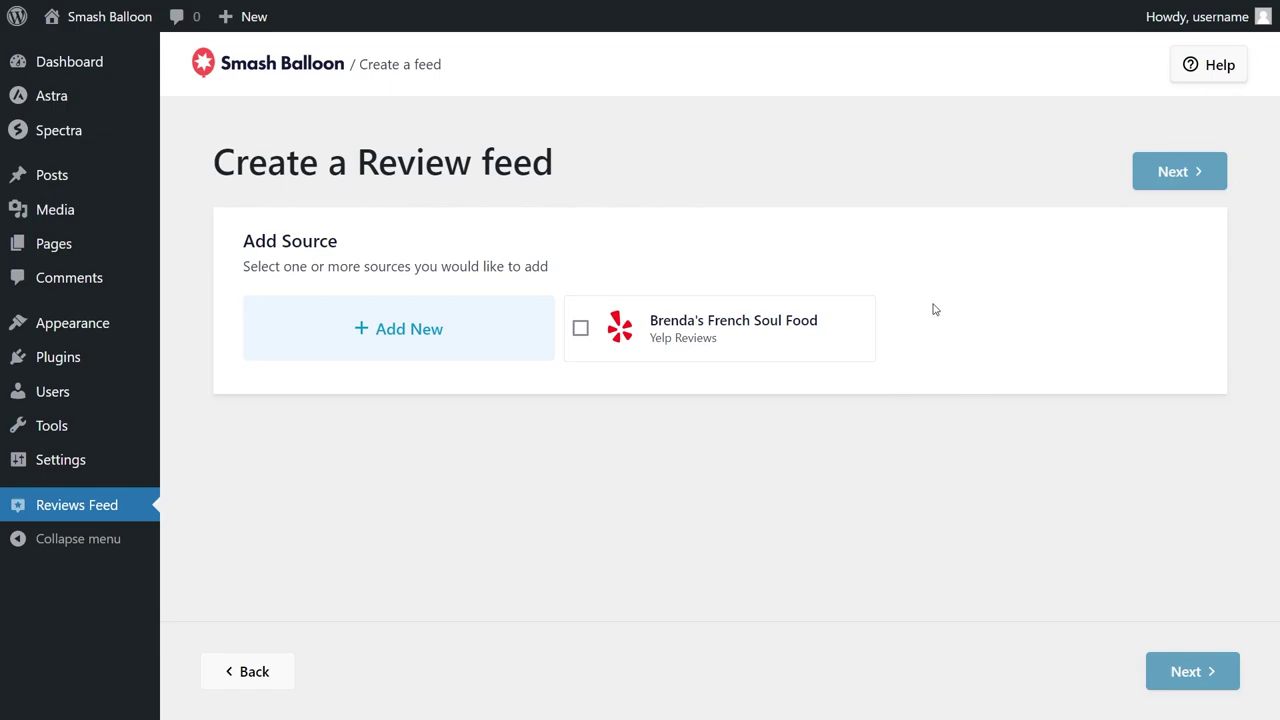
Select the Brenda's French Soul Food source for the feed and create it with the Simple Cards template.
click(792, 332)
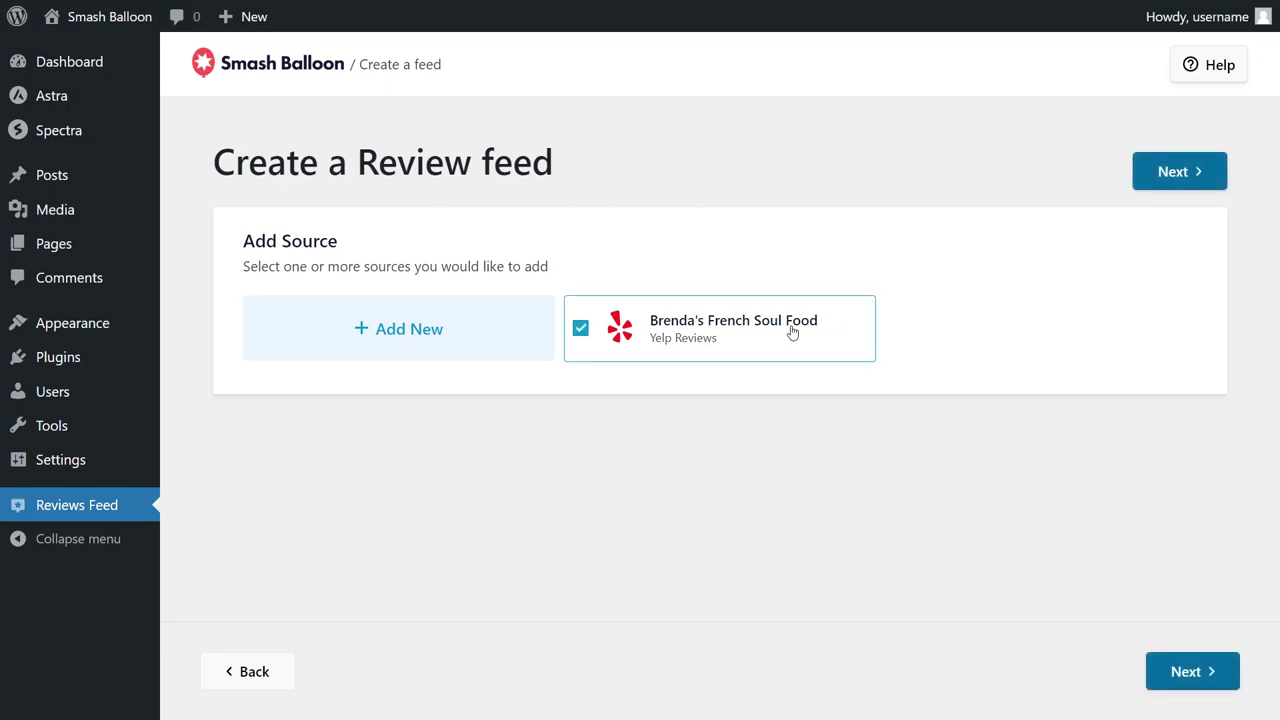
click(1173, 174)
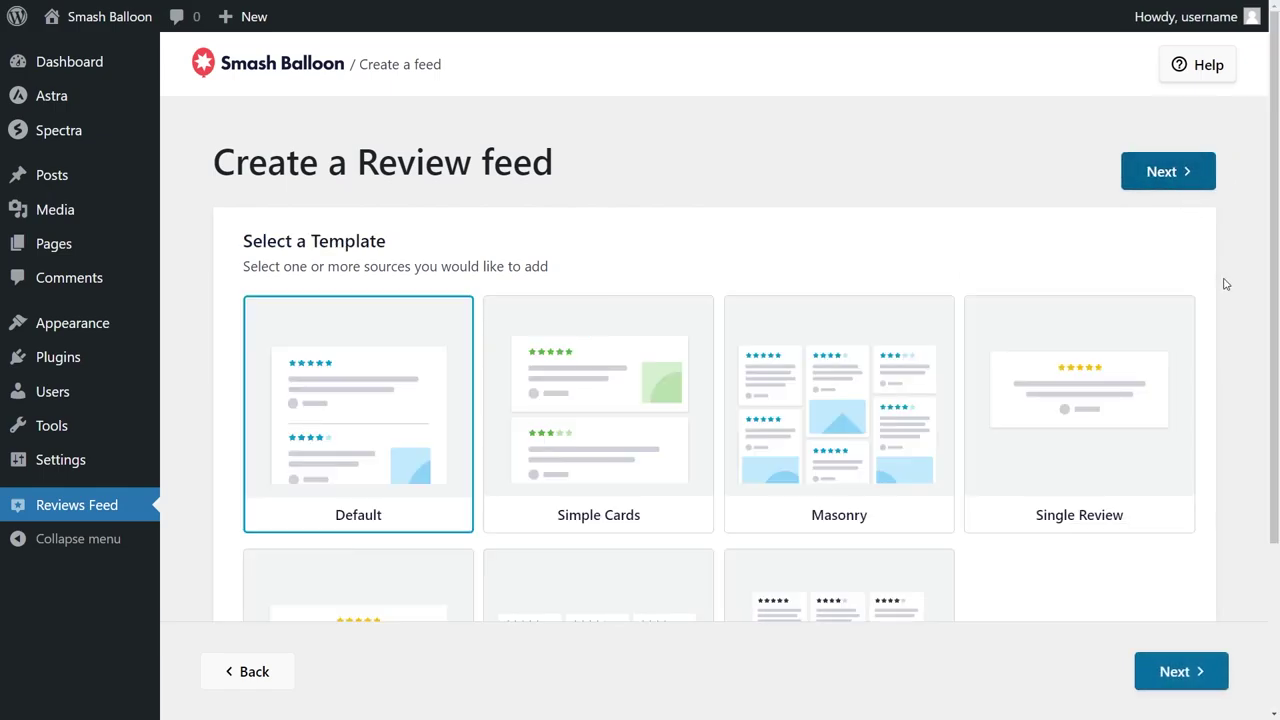
scroll(1225, 335, down, 2)
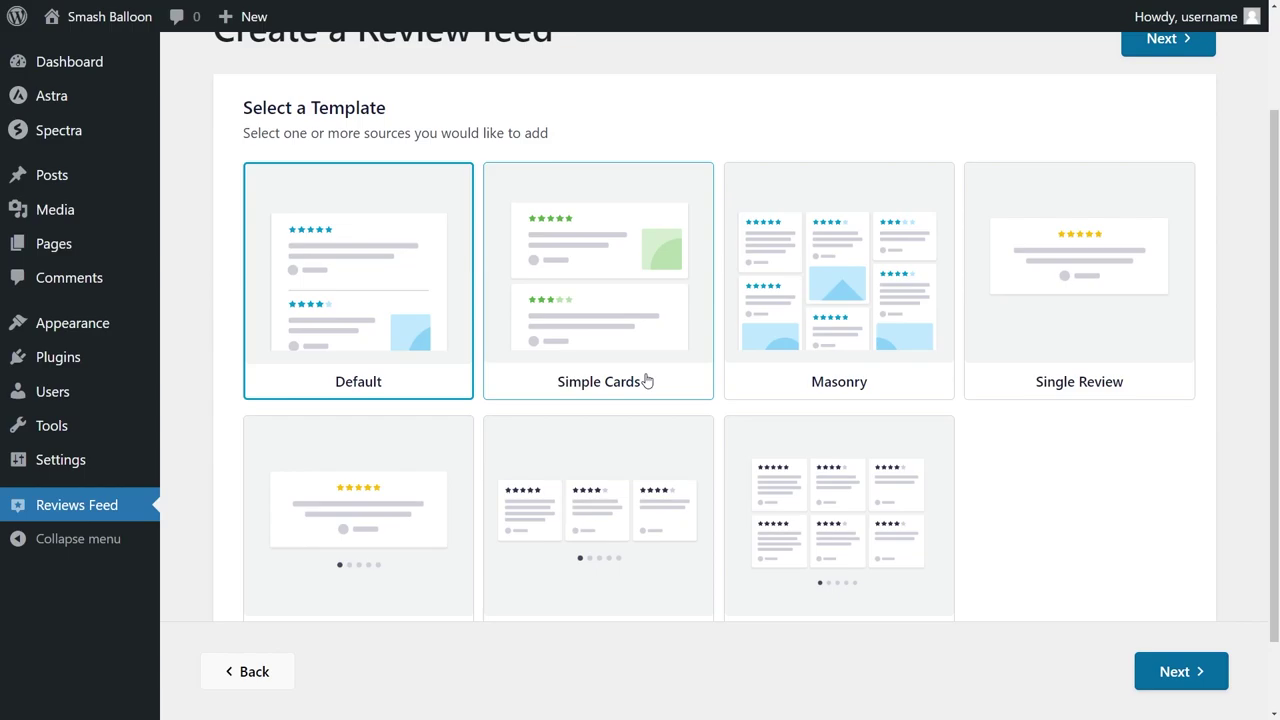
scroll(1095, 420, down, 1)
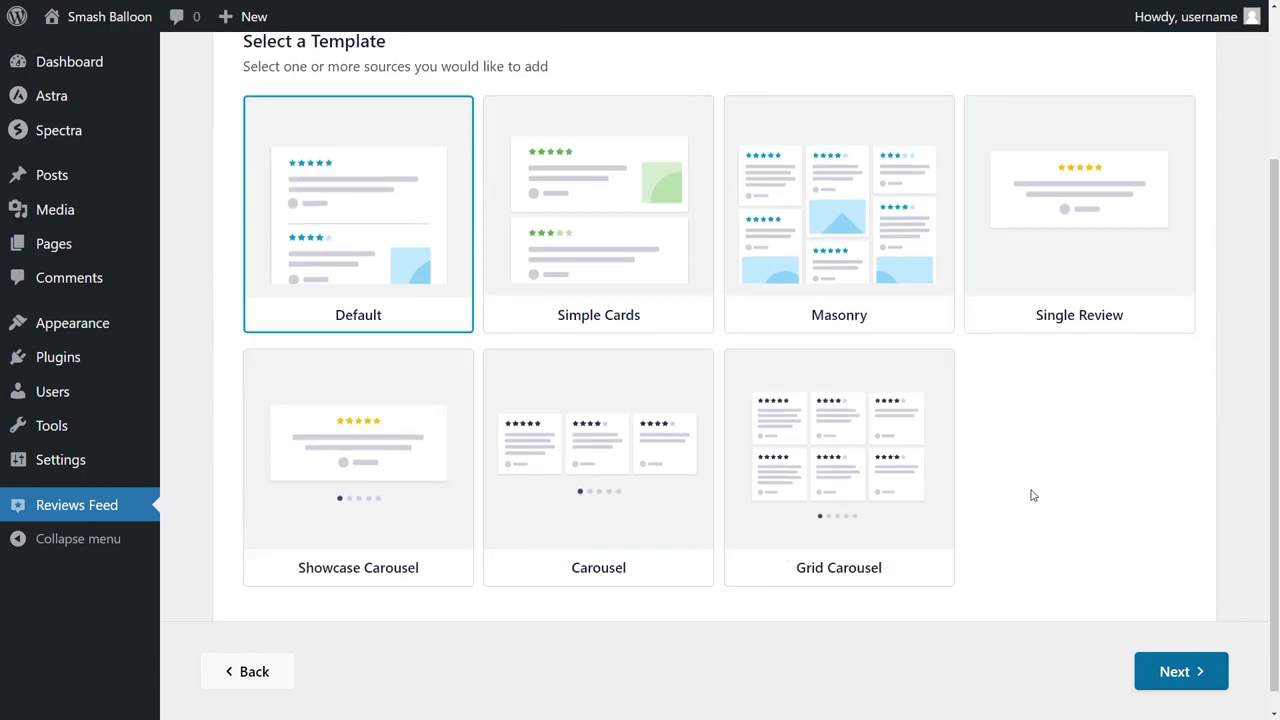
click(635, 304)
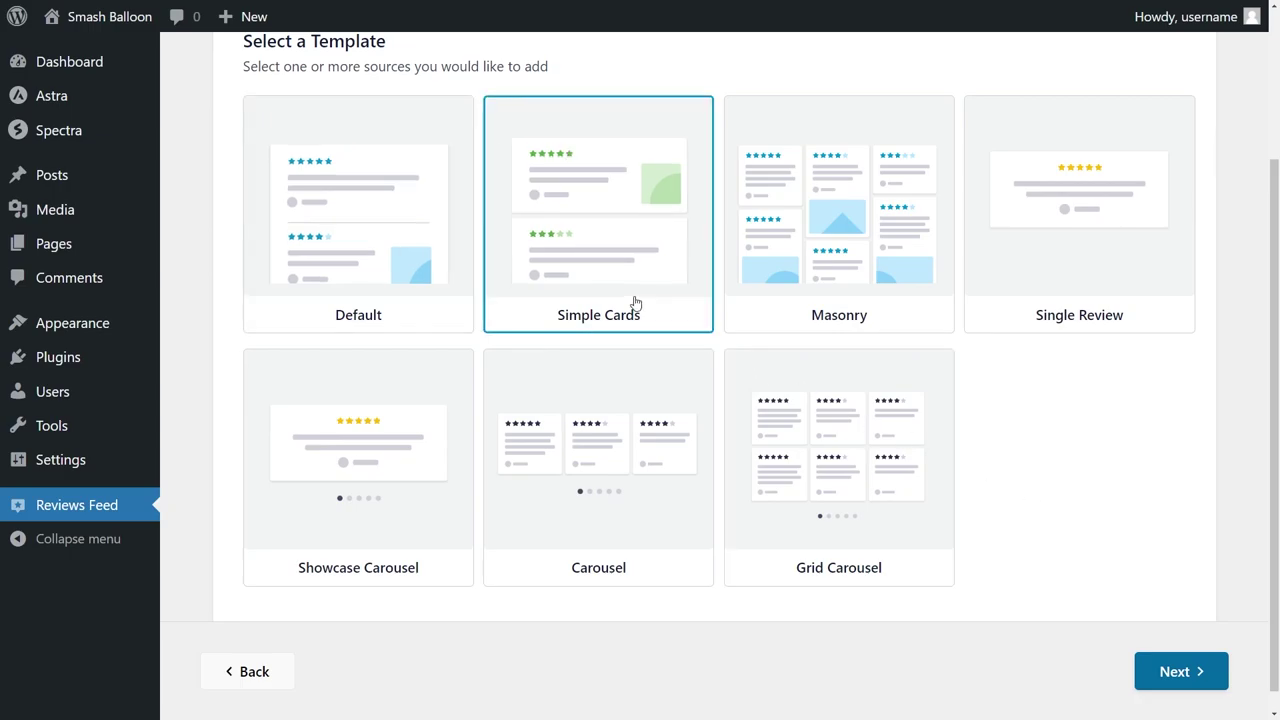
click(1165, 671)
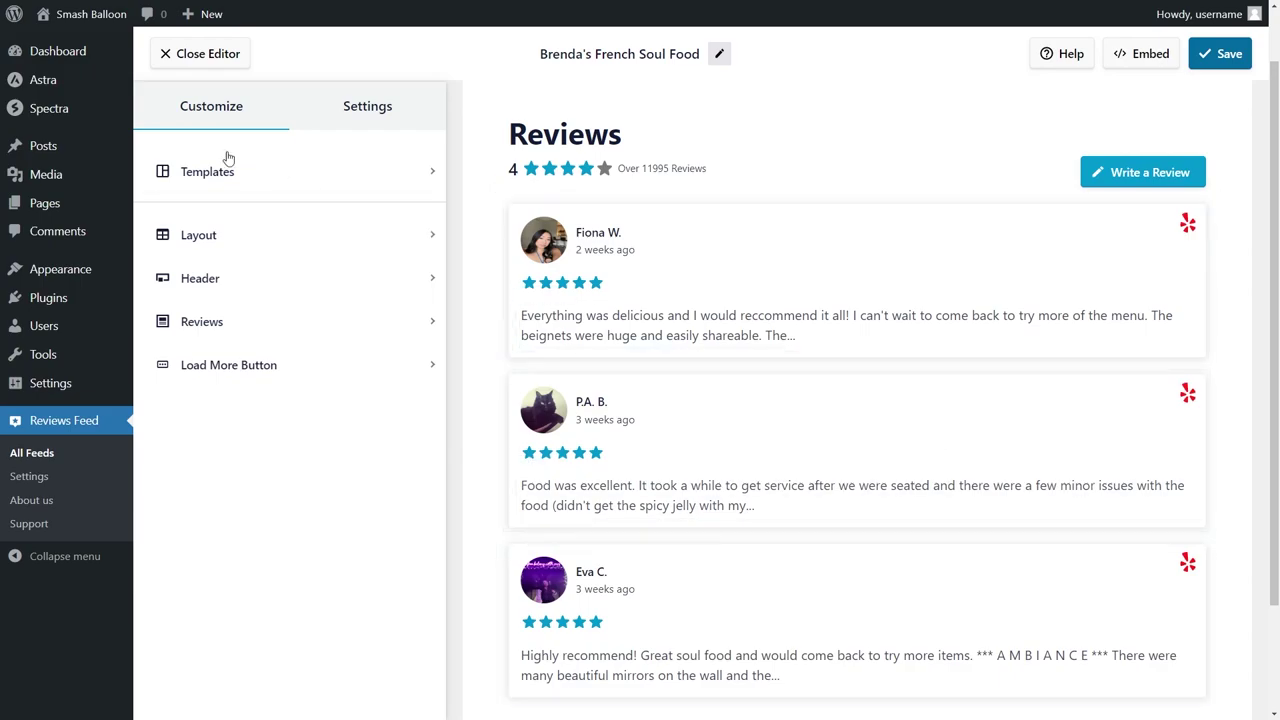
Preview the feed in the List, Masonry and Carousel layouts, set the layout back to List and save the feed.
click(251, 236)
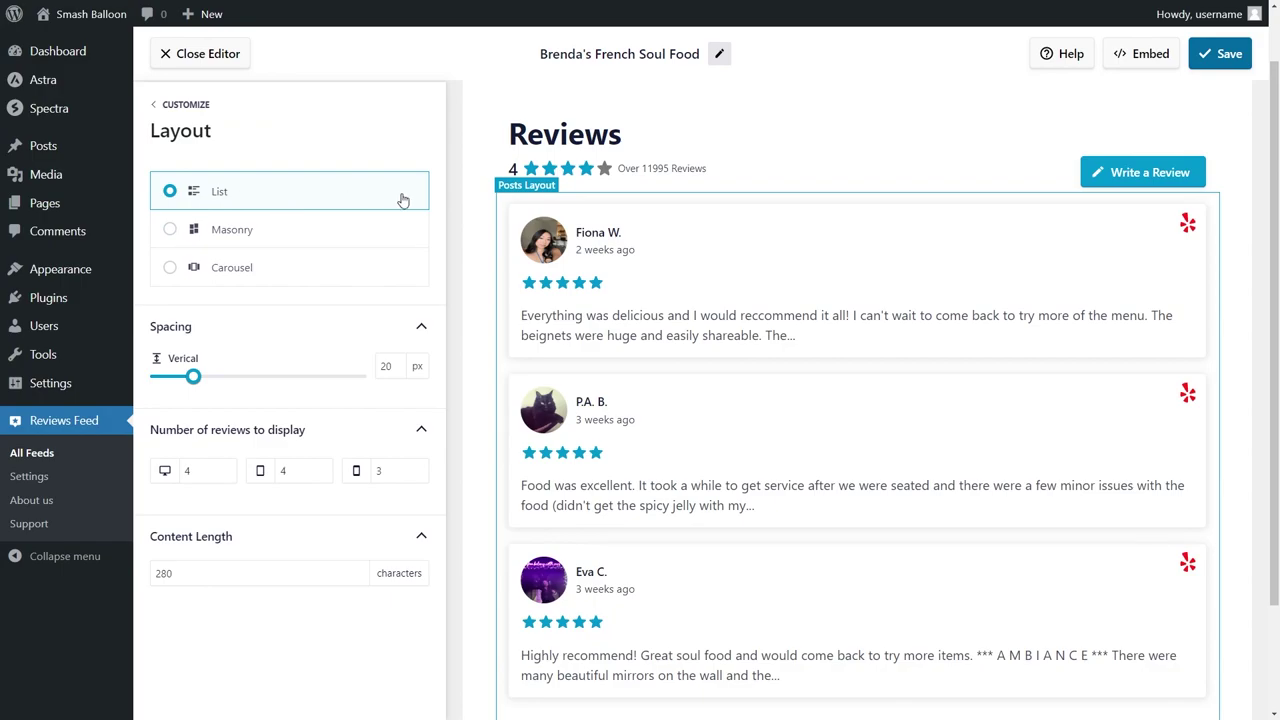
scroll(1219, 400, down, 2)
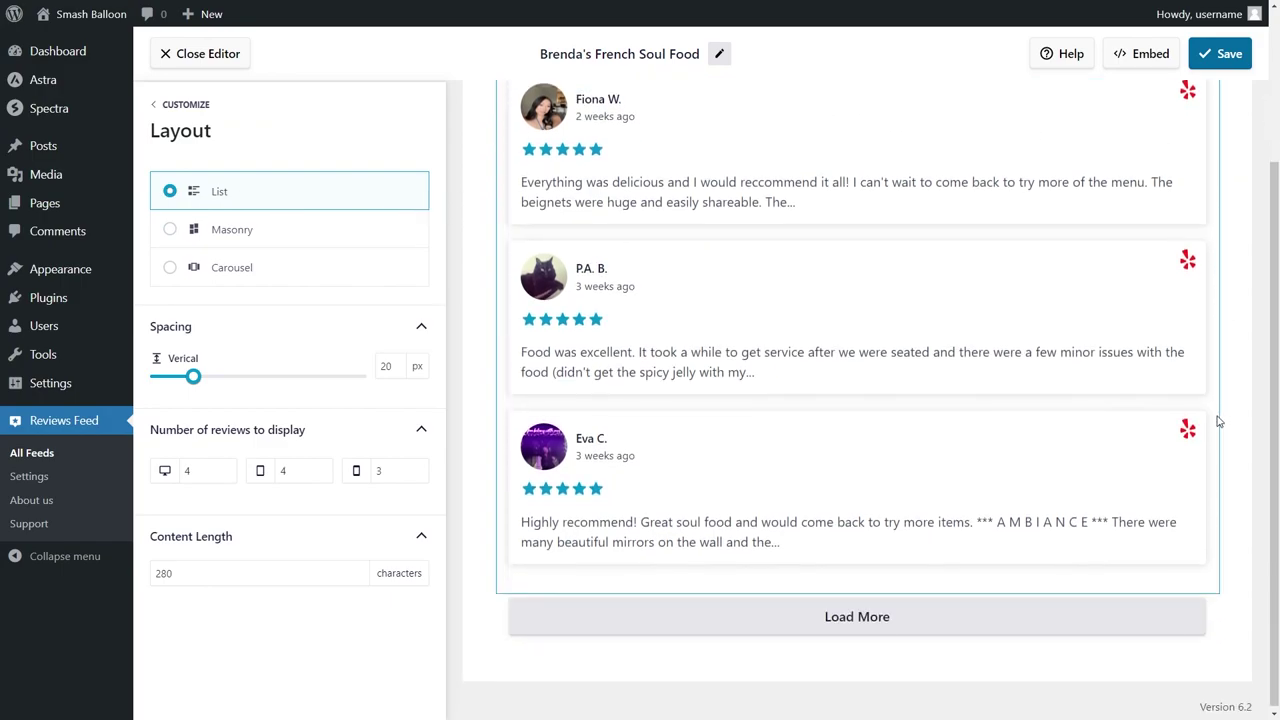
scroll(1219, 421, up, 2)
click(323, 239)
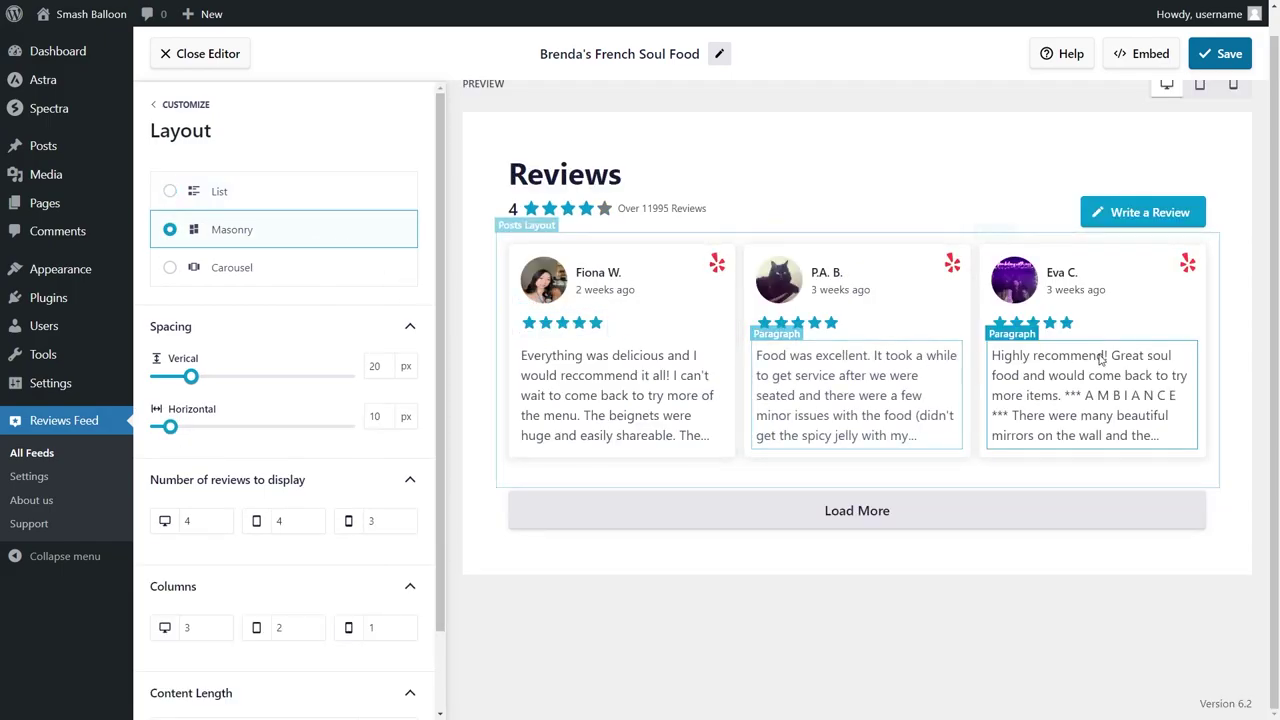
click(285, 270)
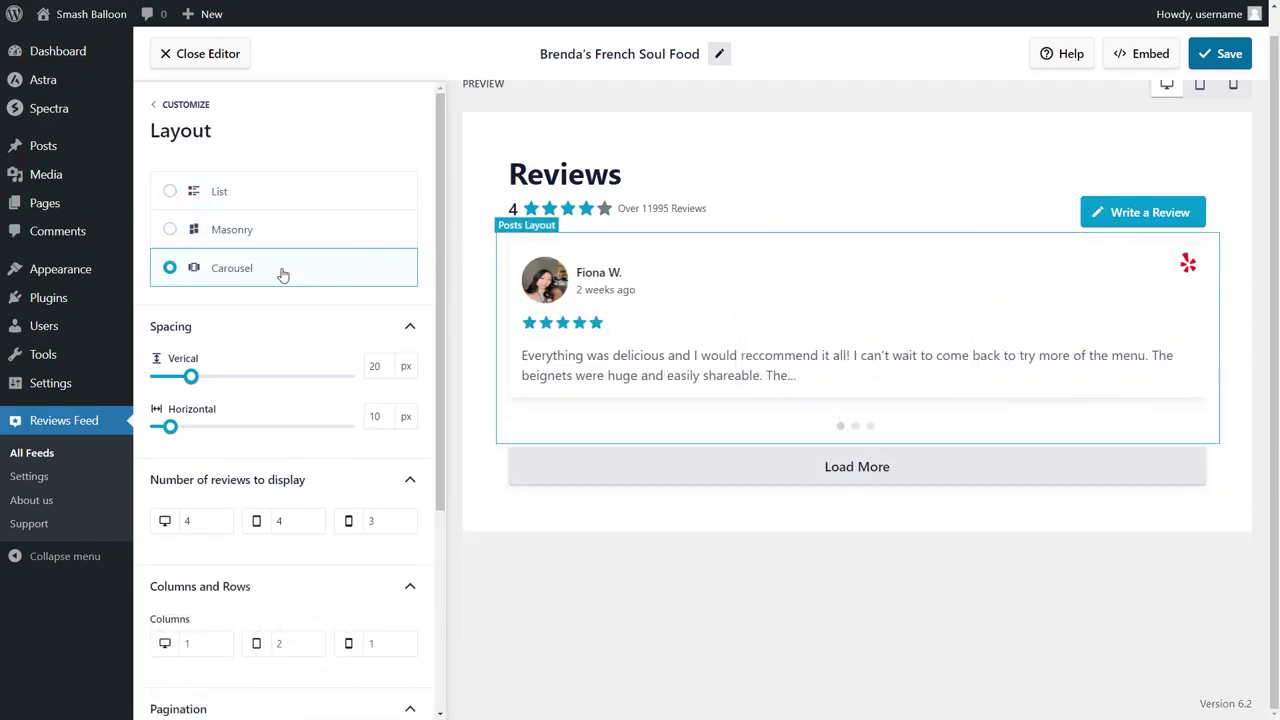
click(855, 428)
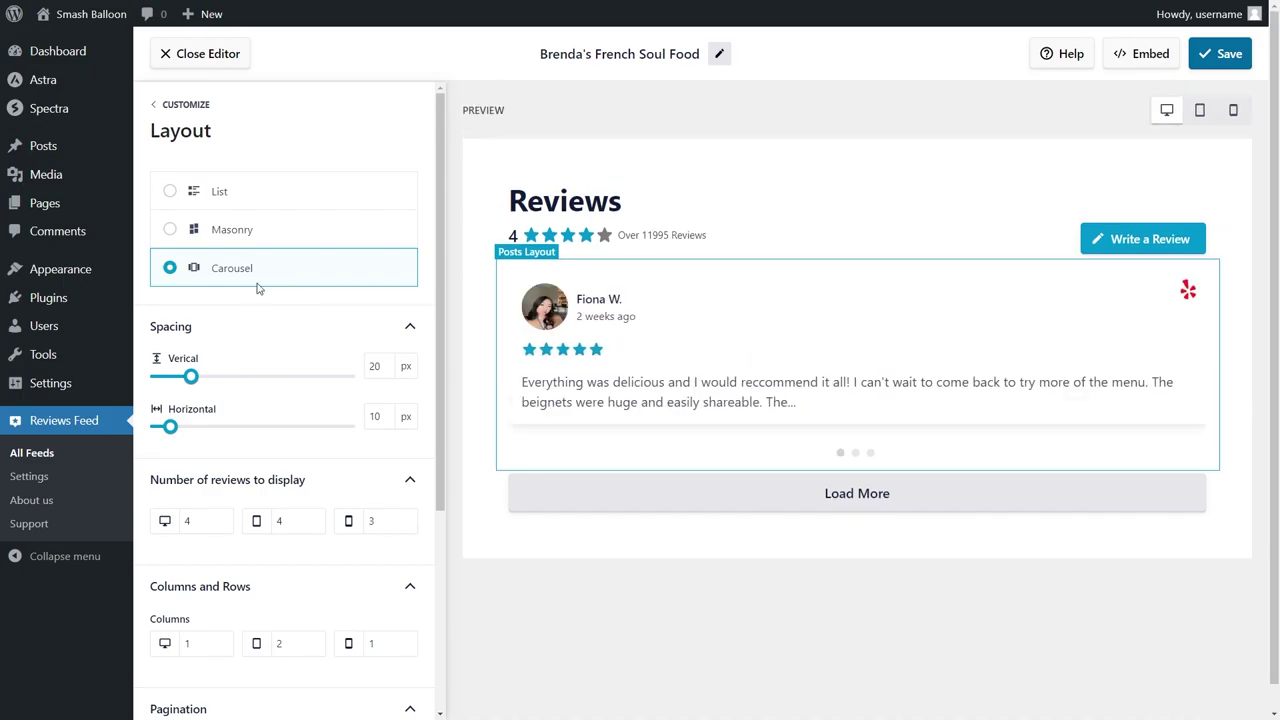
click(262, 203)
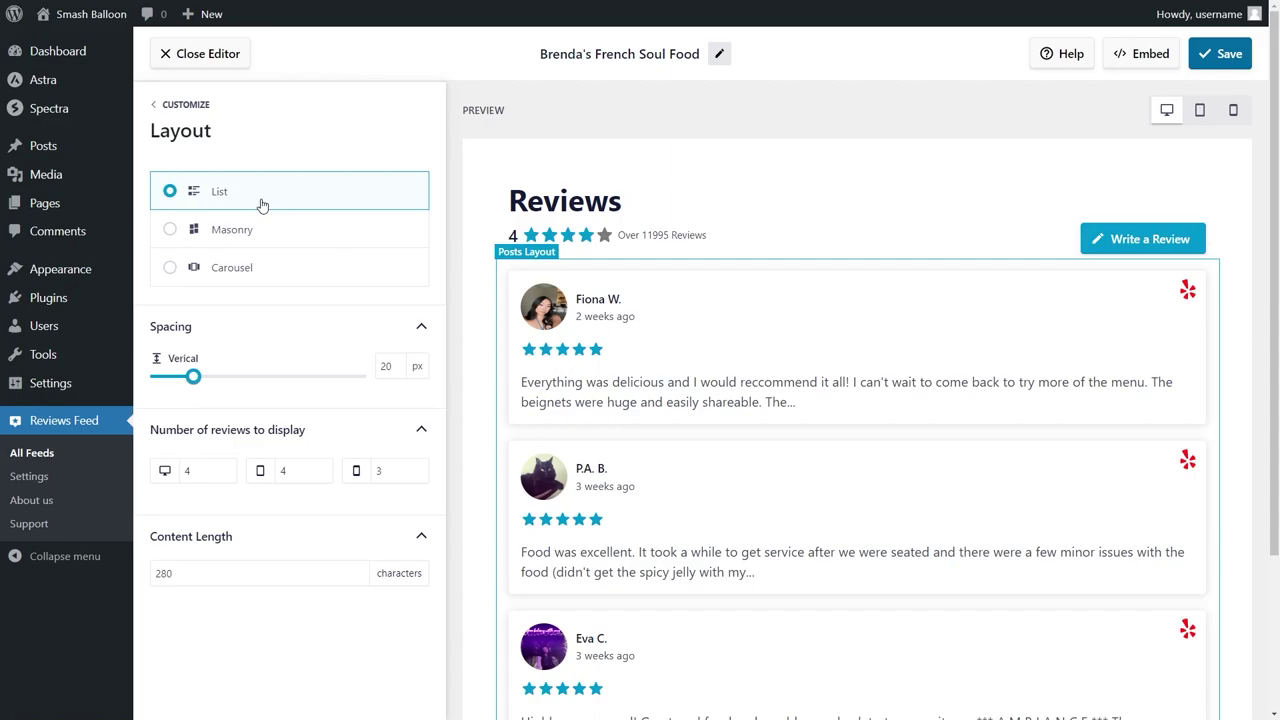
click(1222, 54)
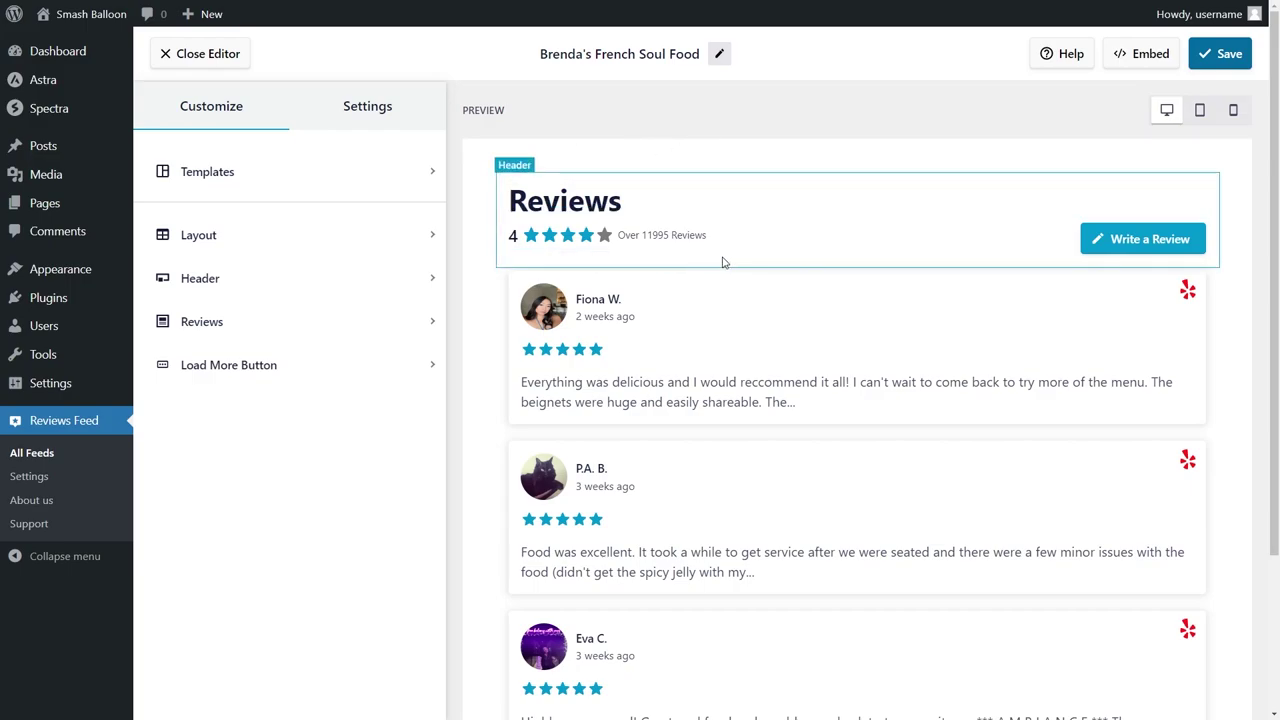
Turn the header's average review rating and the whole header off and back on, and save the feed.
click(290, 284)
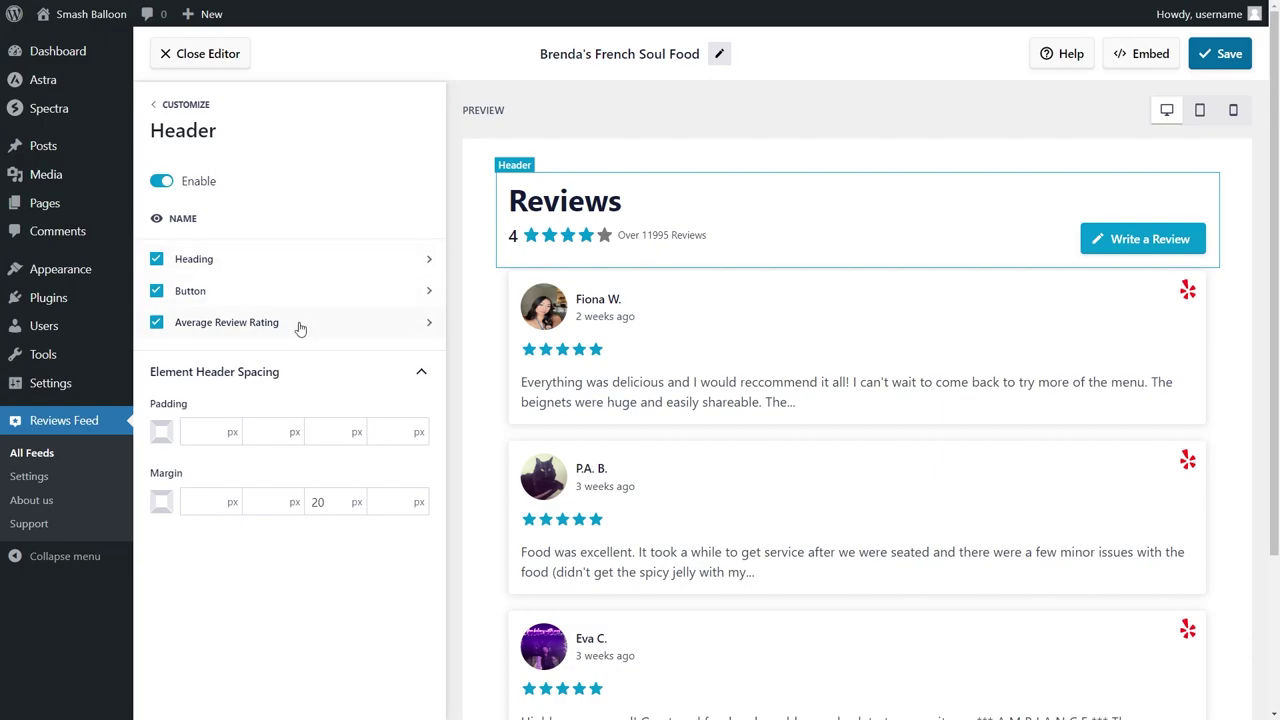
click(157, 324)
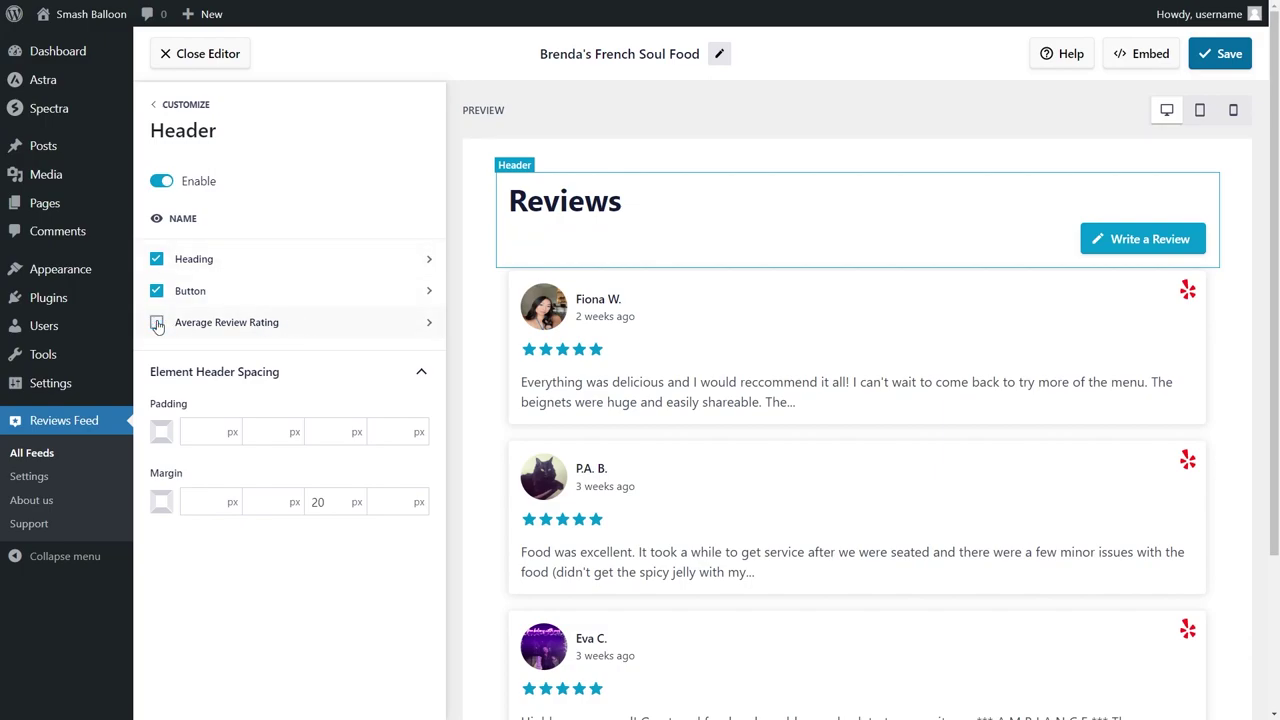
click(157, 324)
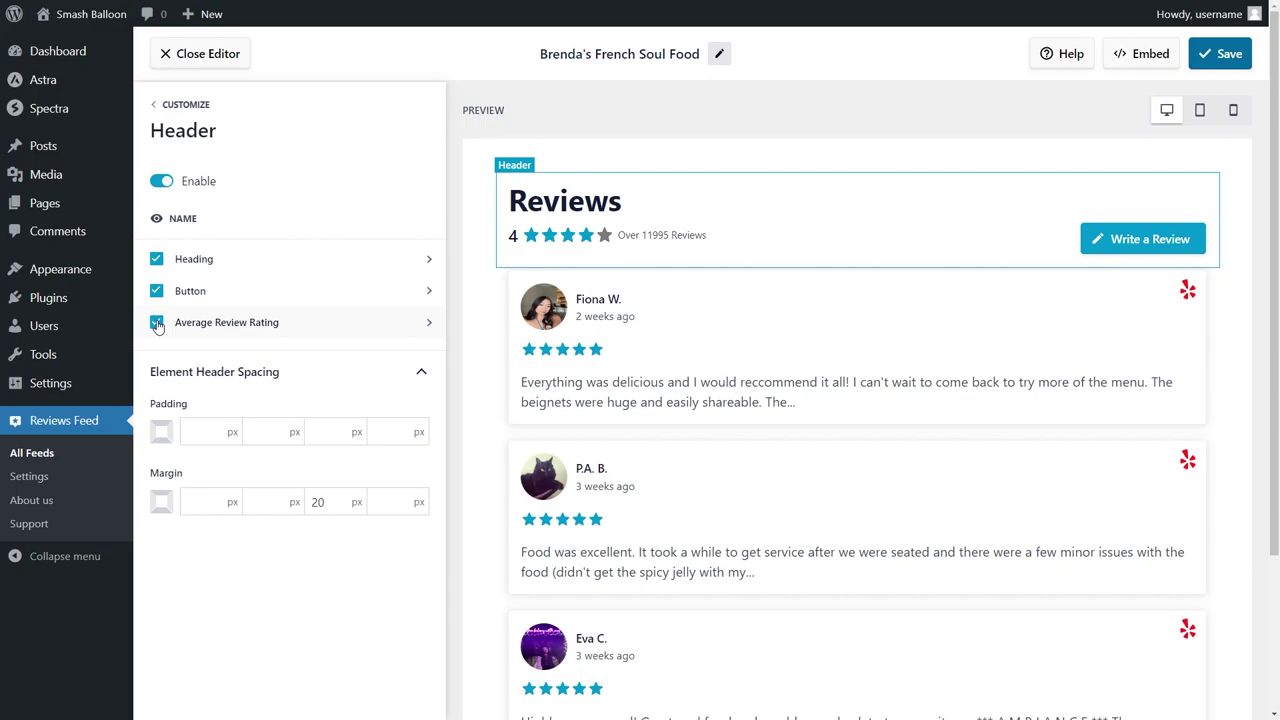
click(163, 183)
click(163, 183)
click(1224, 66)
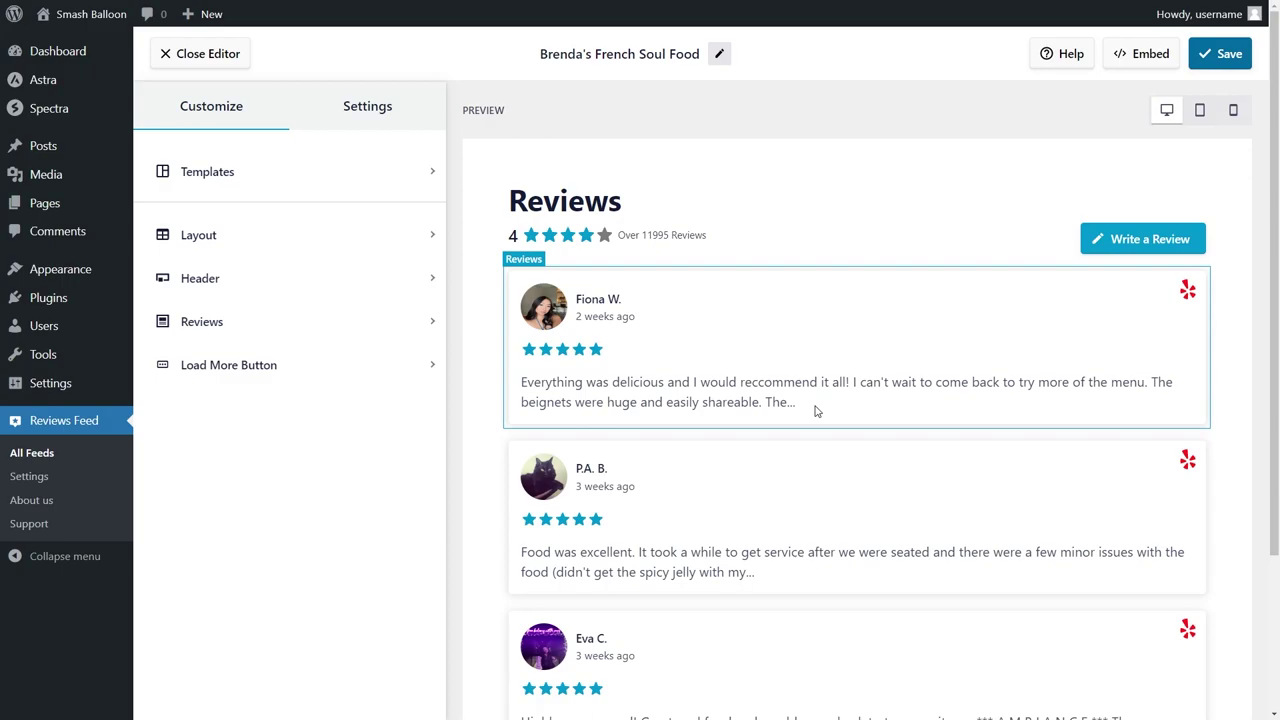
Try moving the Rating element below Images or Videos in the individual review elements, restore its place above Review Paragraph, and save.
click(258, 324)
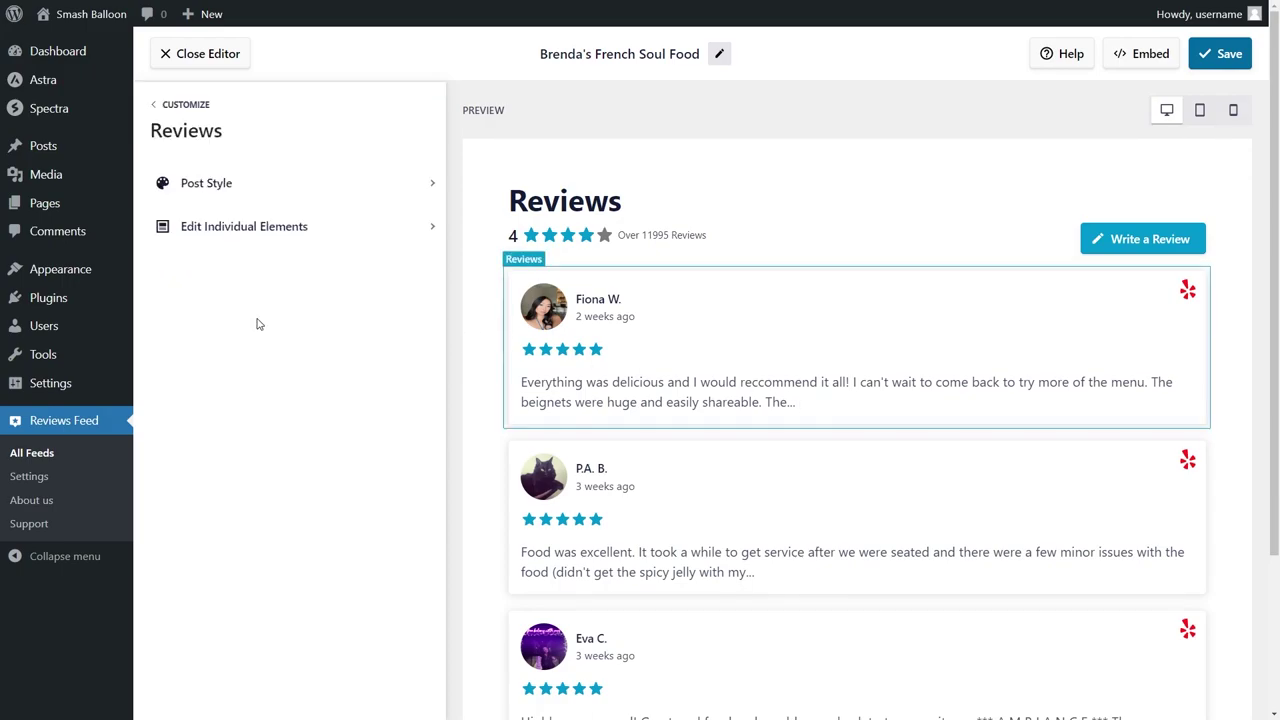
click(252, 236)
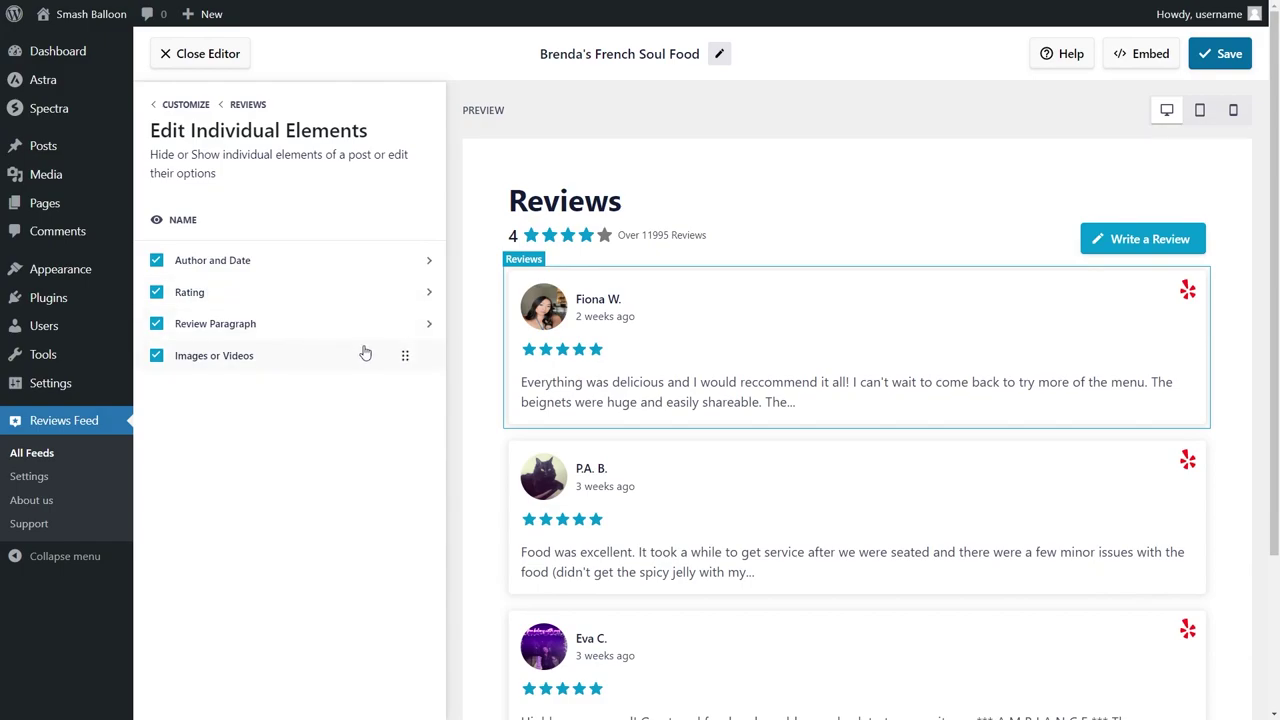
click(162, 296)
click(157, 356)
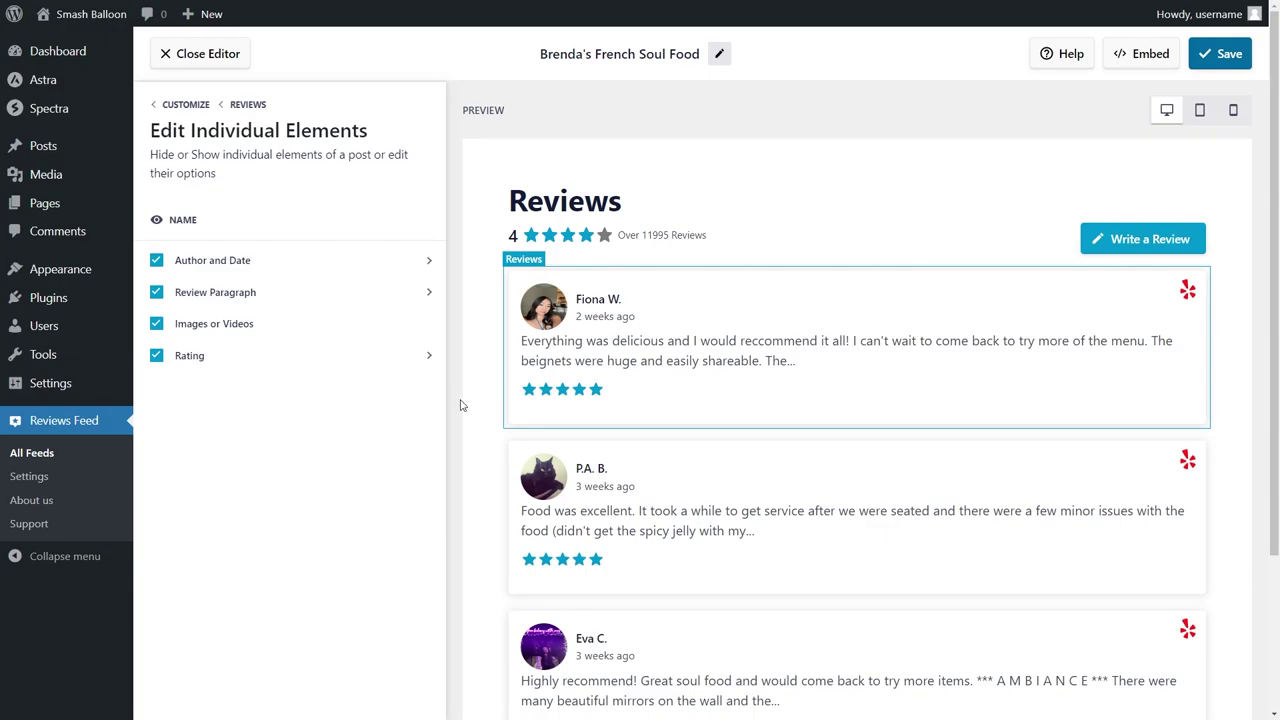
drag(405, 355, 405, 292)
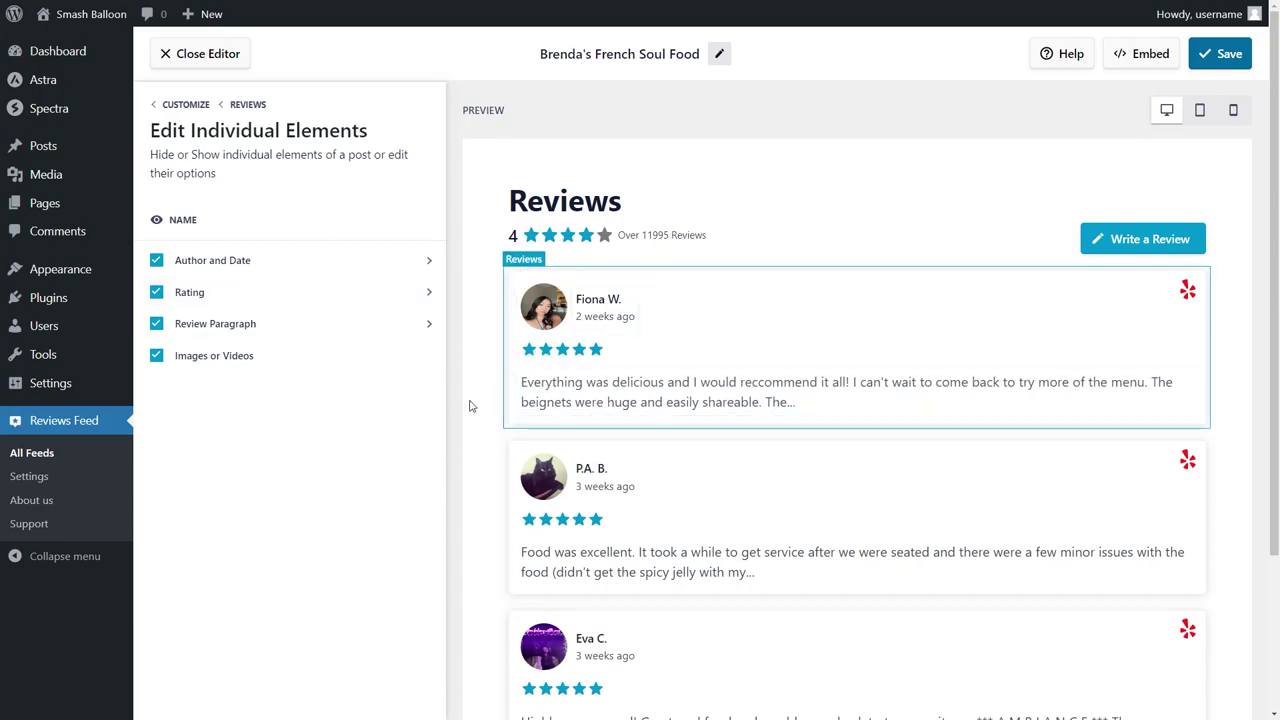
click(1229, 55)
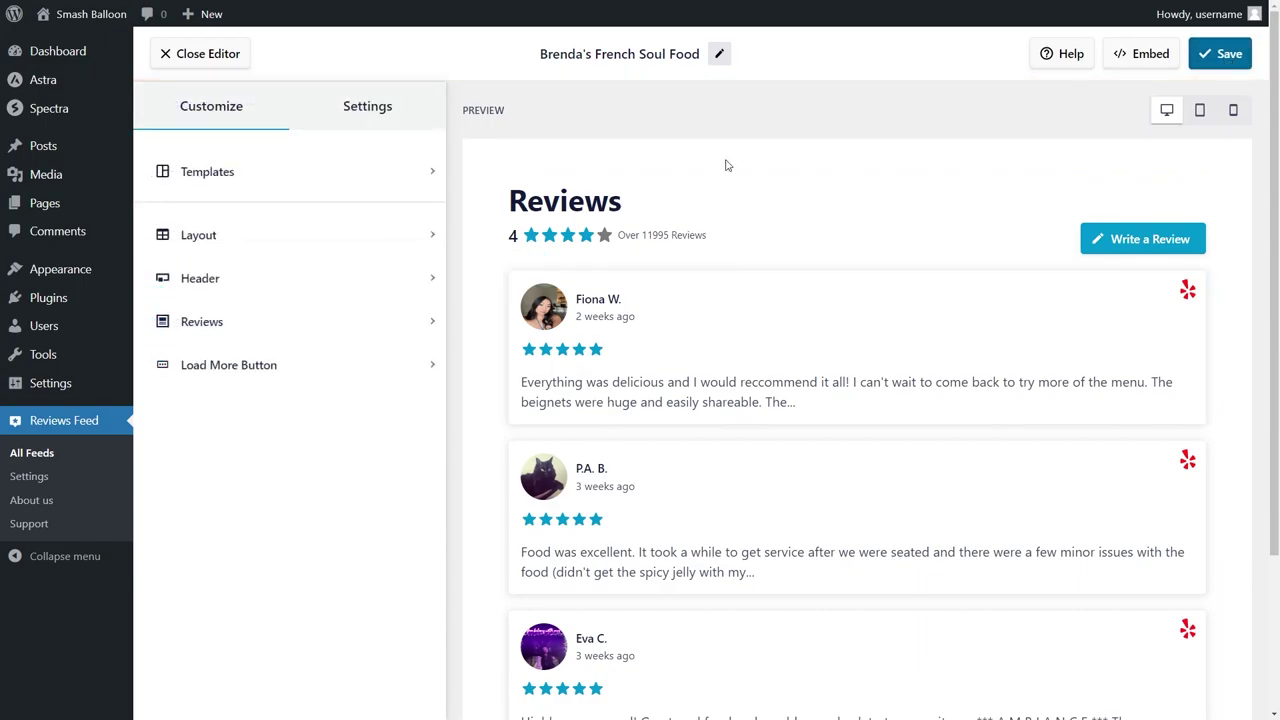
Look through the feed's filter options for star ratings and for words to include or exclude.
click(380, 112)
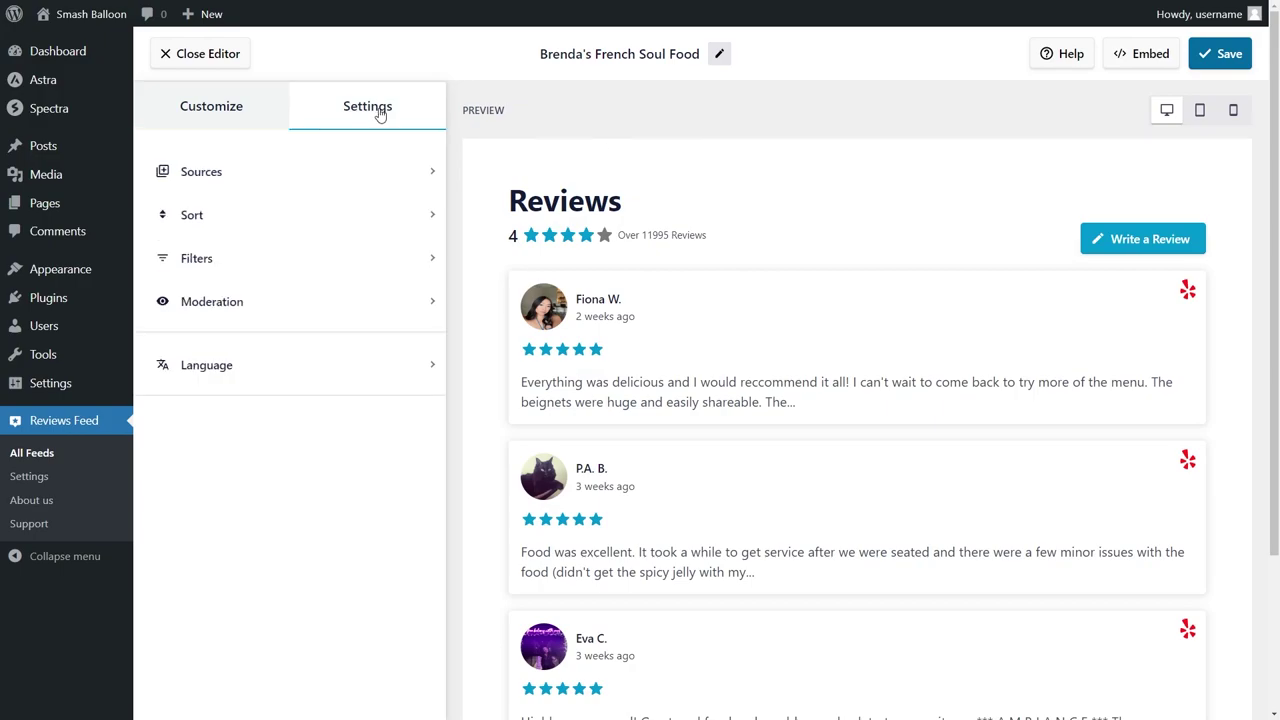
click(246, 257)
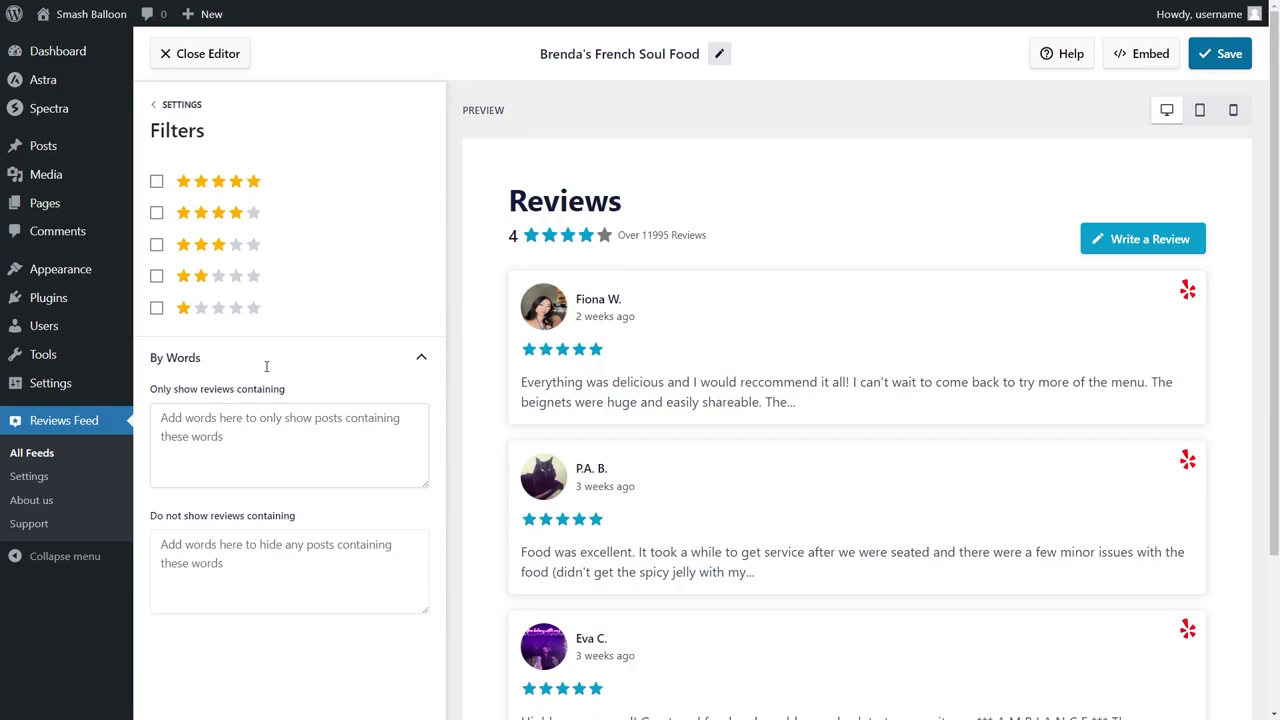
click(178, 106)
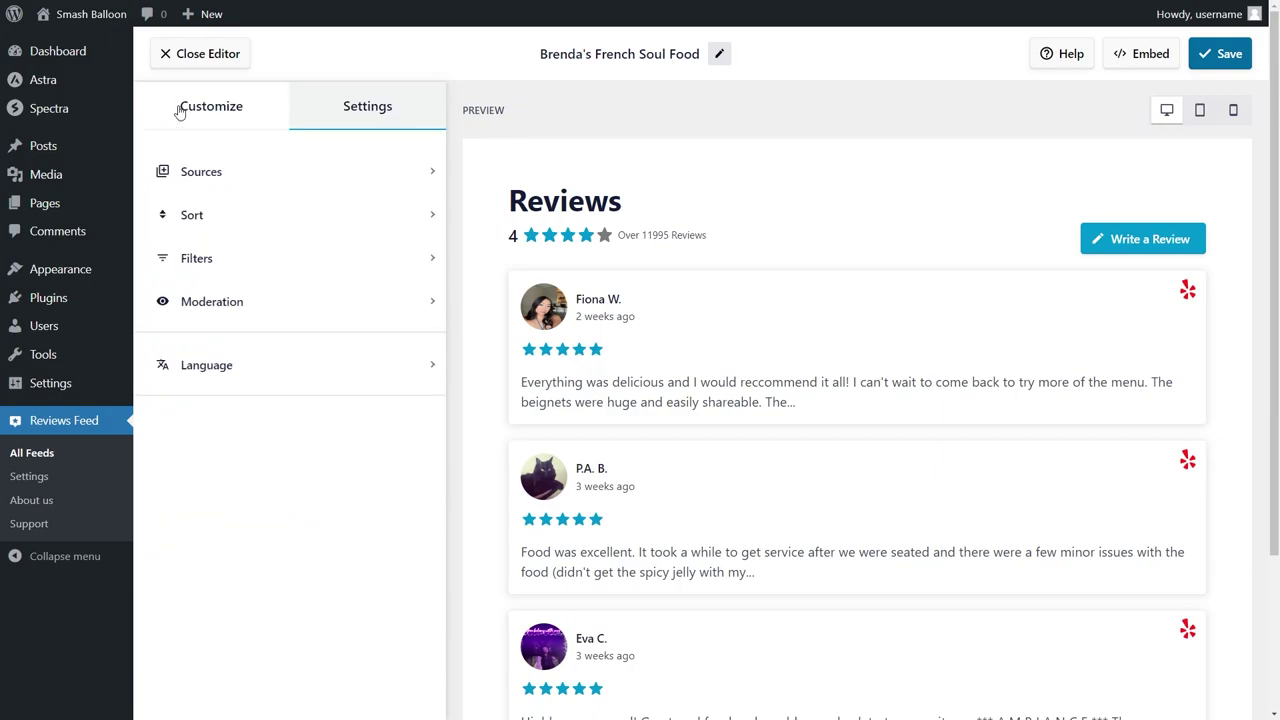
Enable moderation for the feed's reviews and save the moderation settings.
click(240, 307)
click(164, 204)
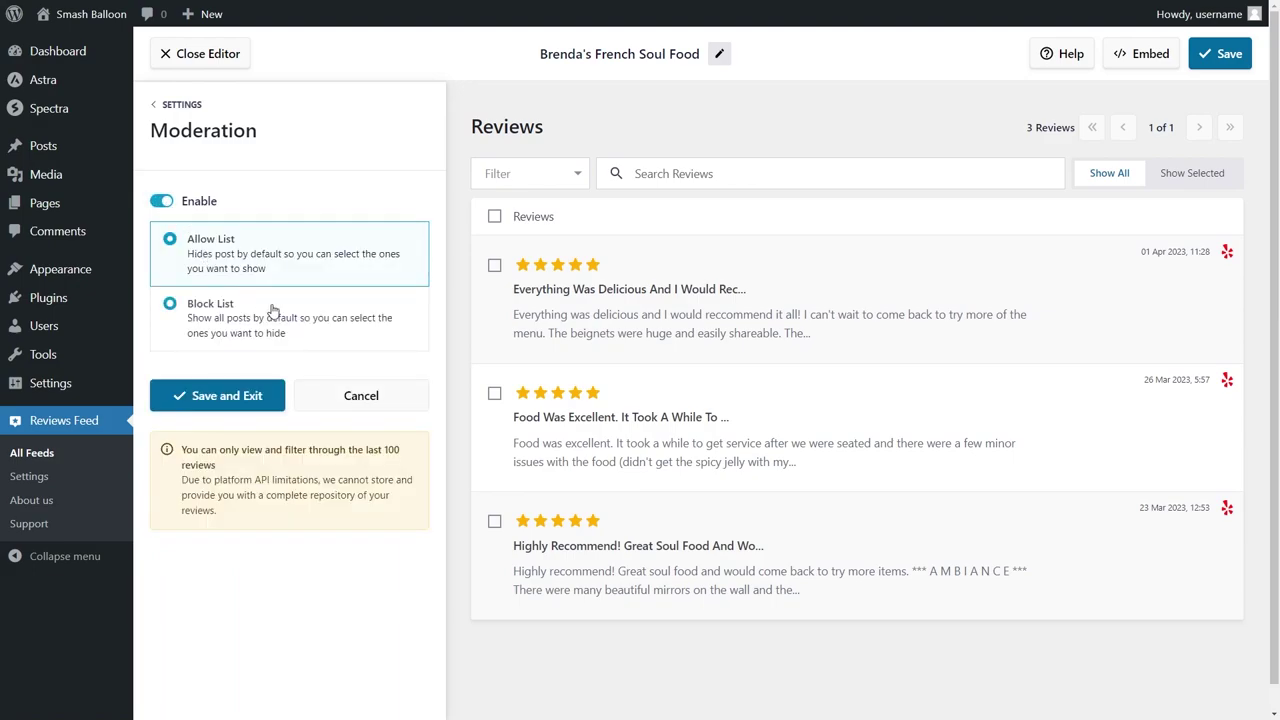
click(217, 395)
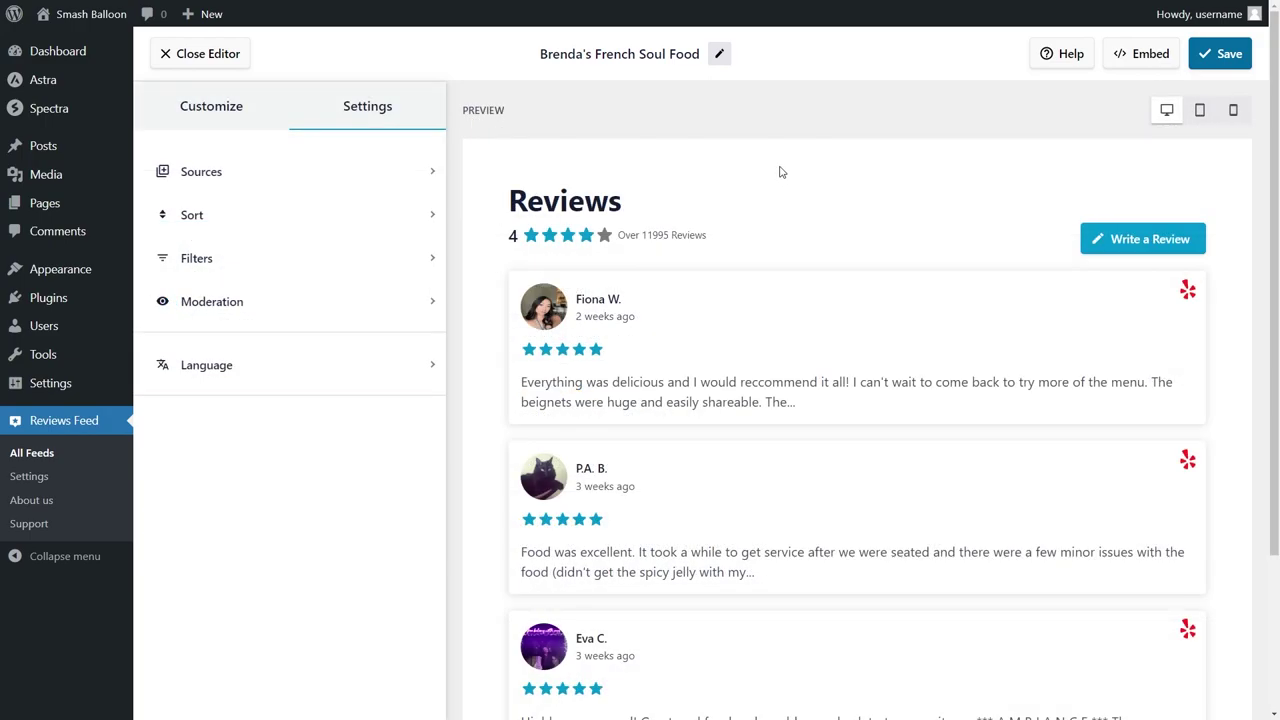
Copy the feed's embed shortcode and choose the first of the two pages named Reviews as the page to add the feed to.
click(1137, 60)
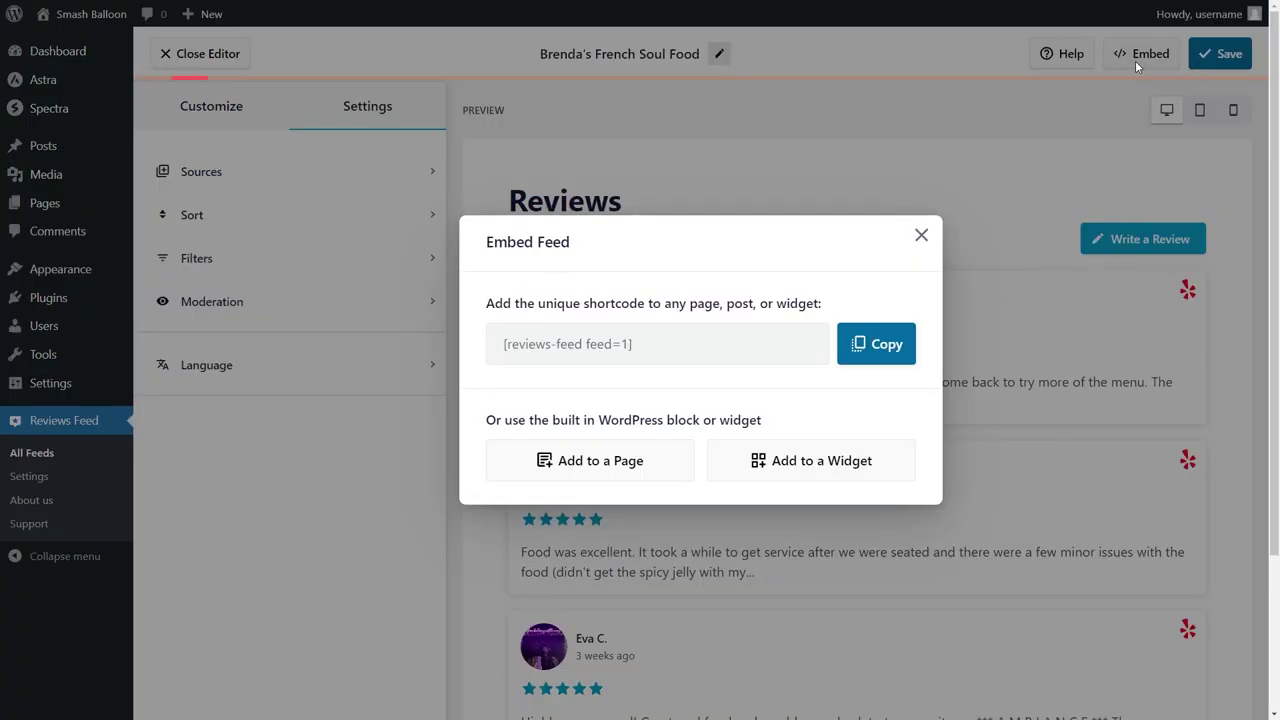
click(862, 345)
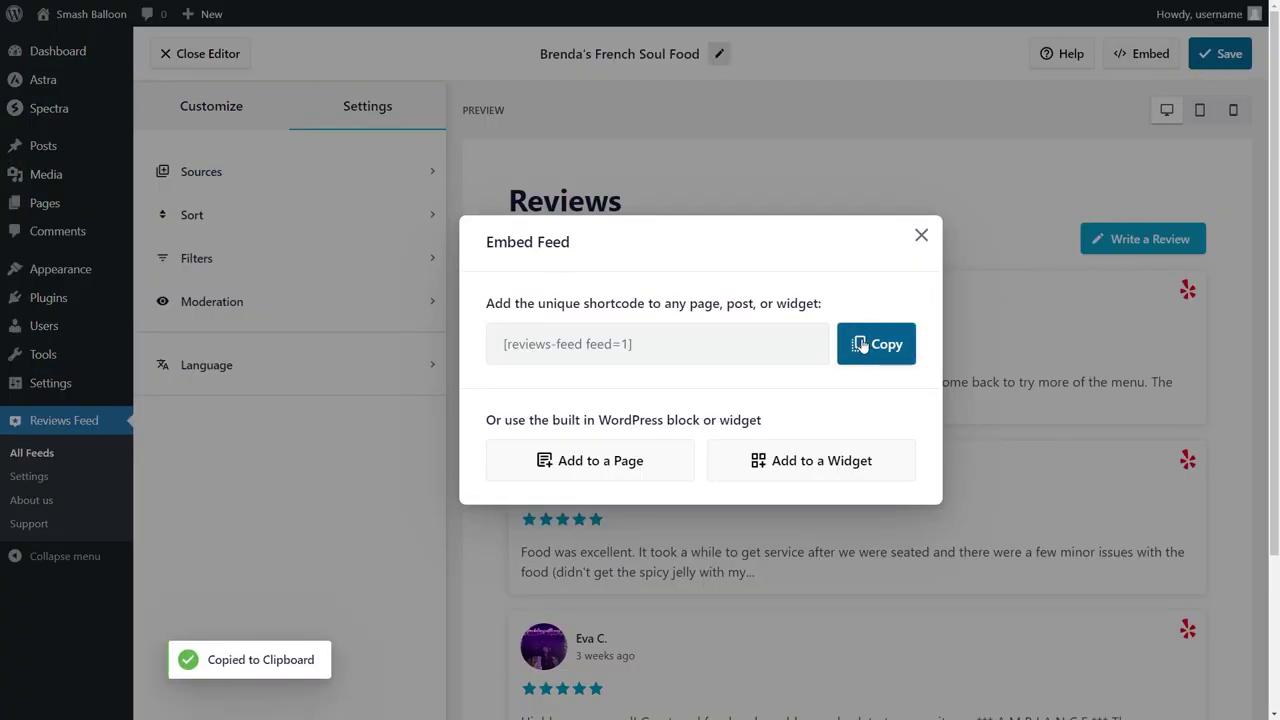
click(588, 460)
click(586, 428)
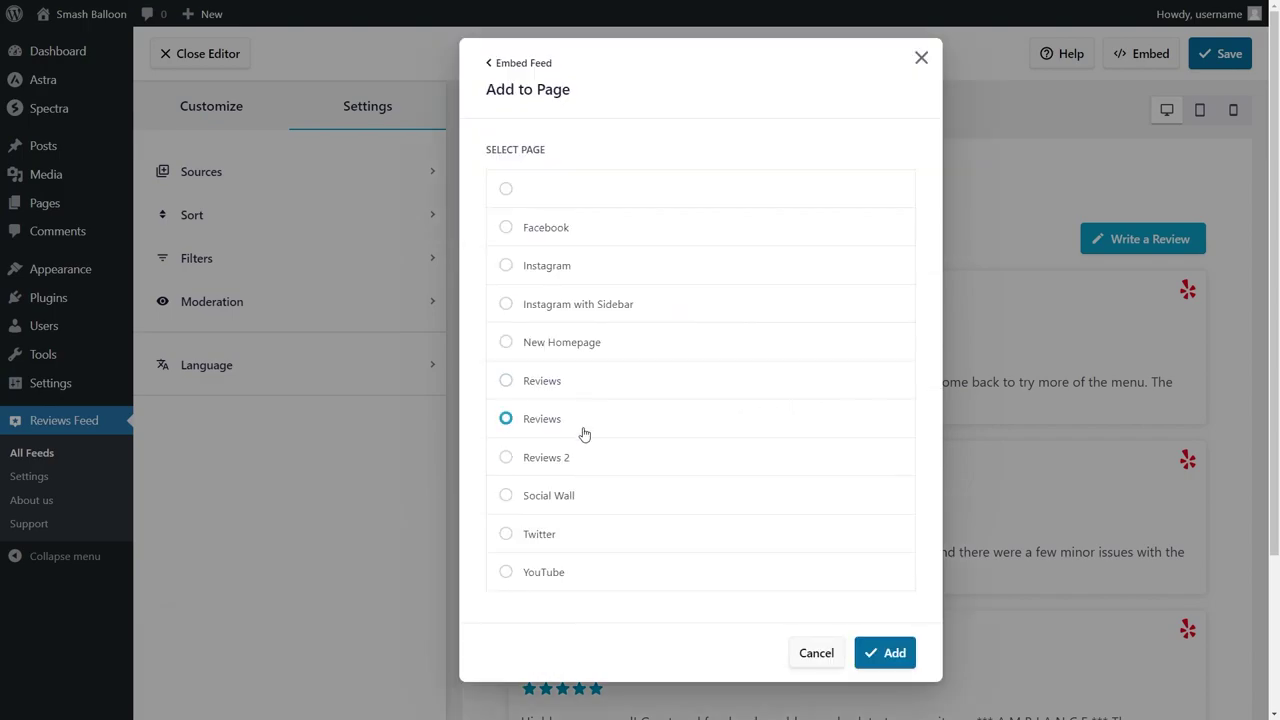
click(588, 386)
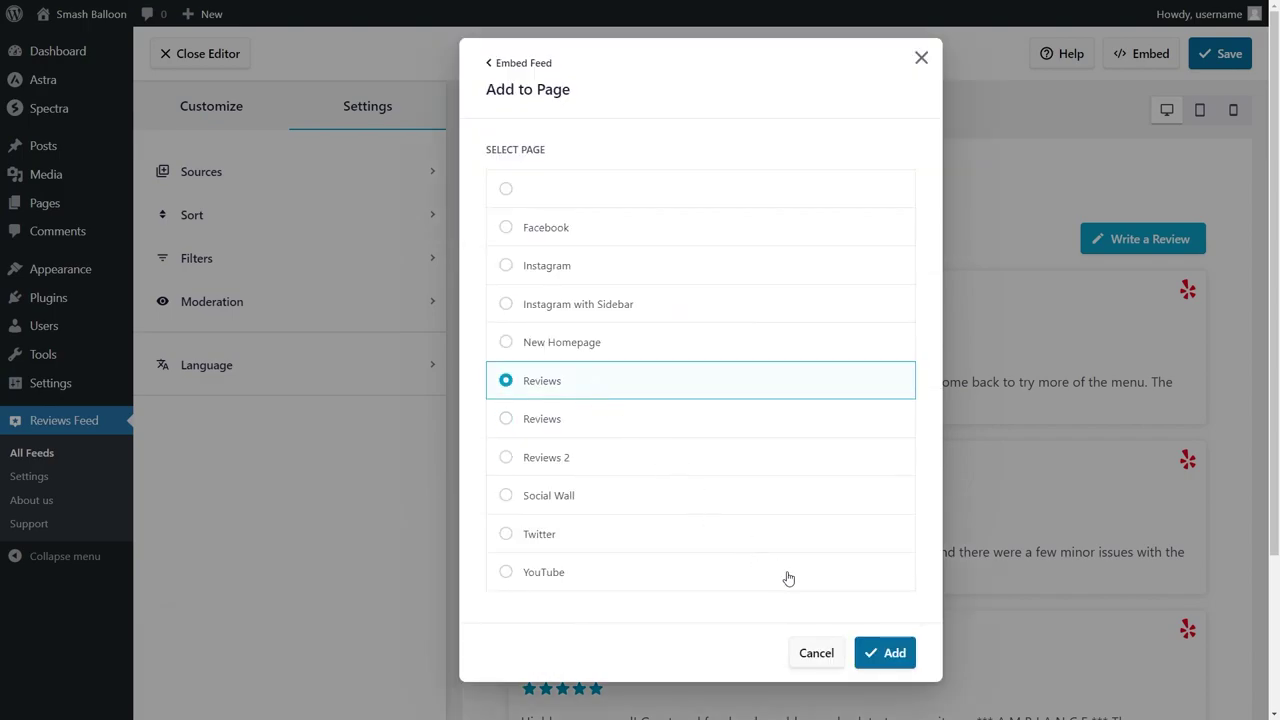
click(890, 653)
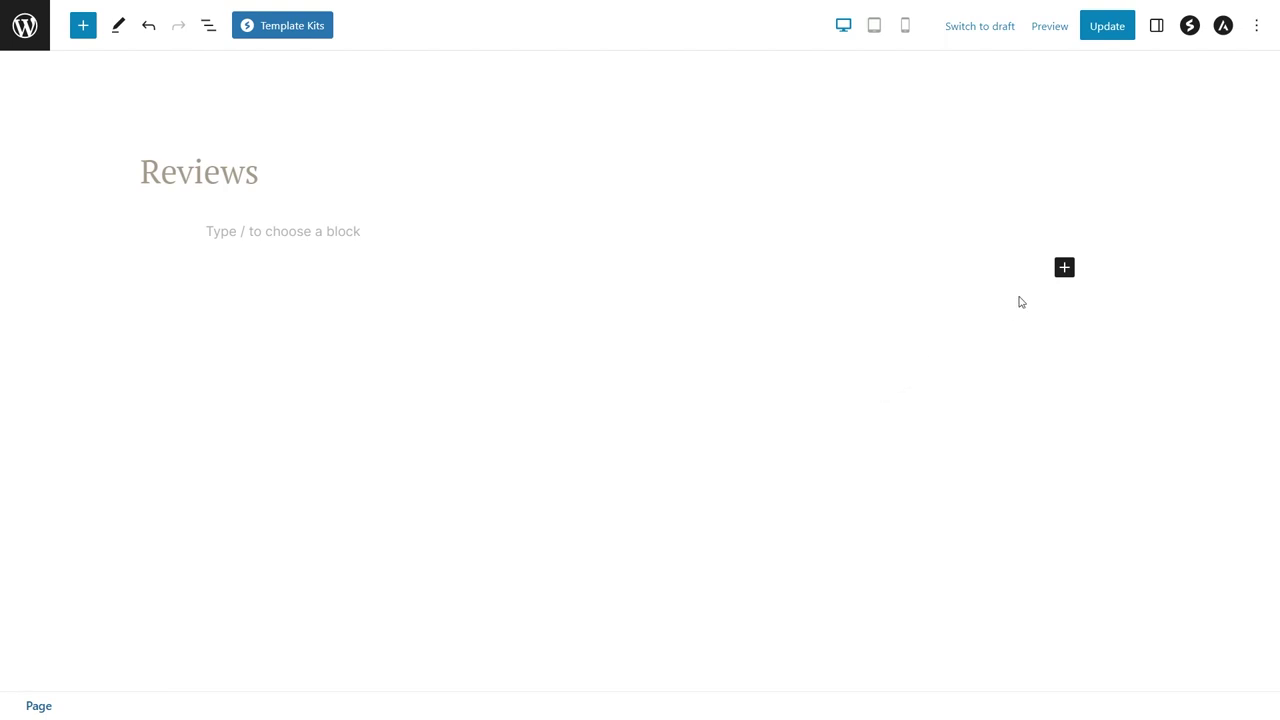
Add a Shortcode block to the Reviews page and paste the copied feed shortcode into it.
click(1064, 267)
click(1012, 383)
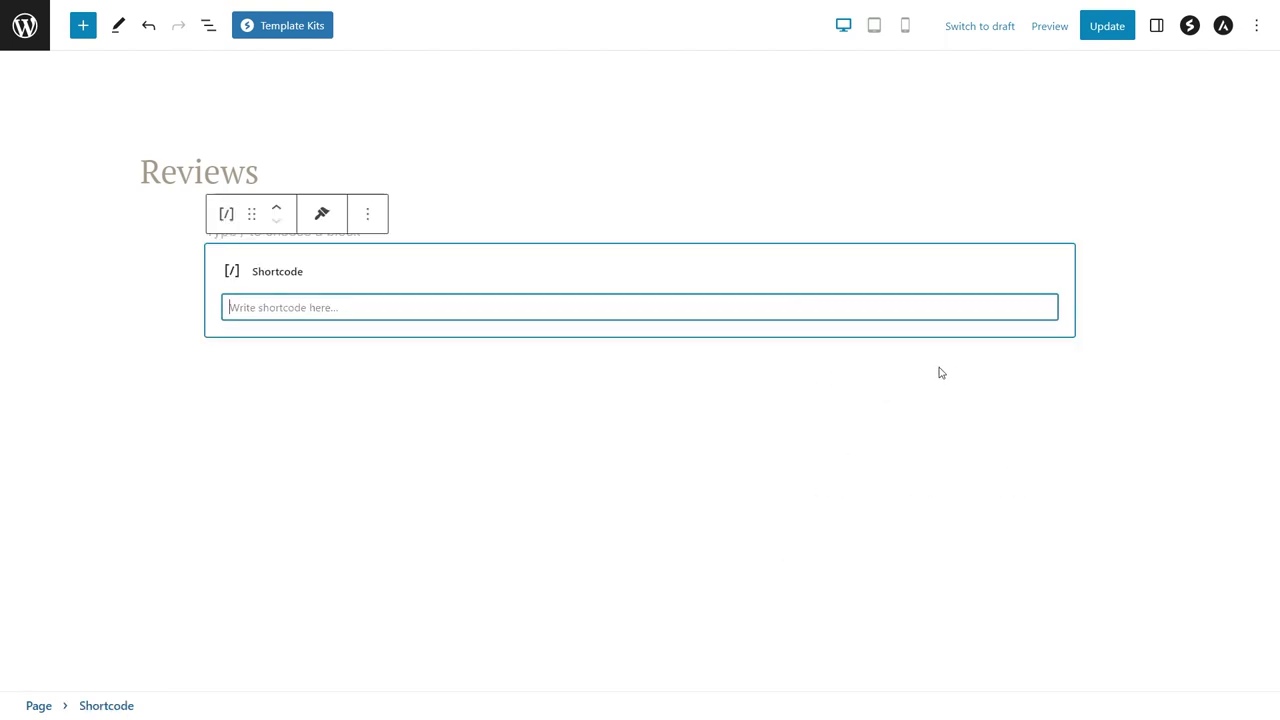
key(ctrl+v)
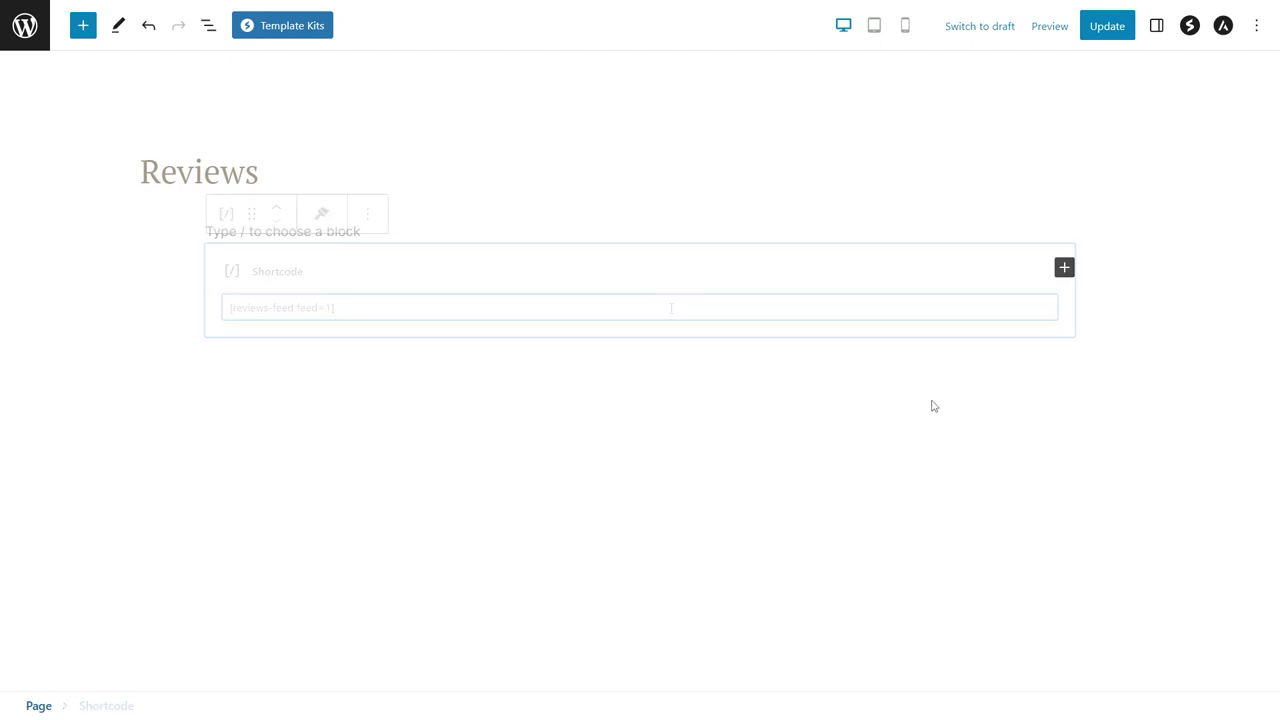
Insert a Reviews Feed block on the Reviews page, update the page and look over the published feed.
click(1063, 271)
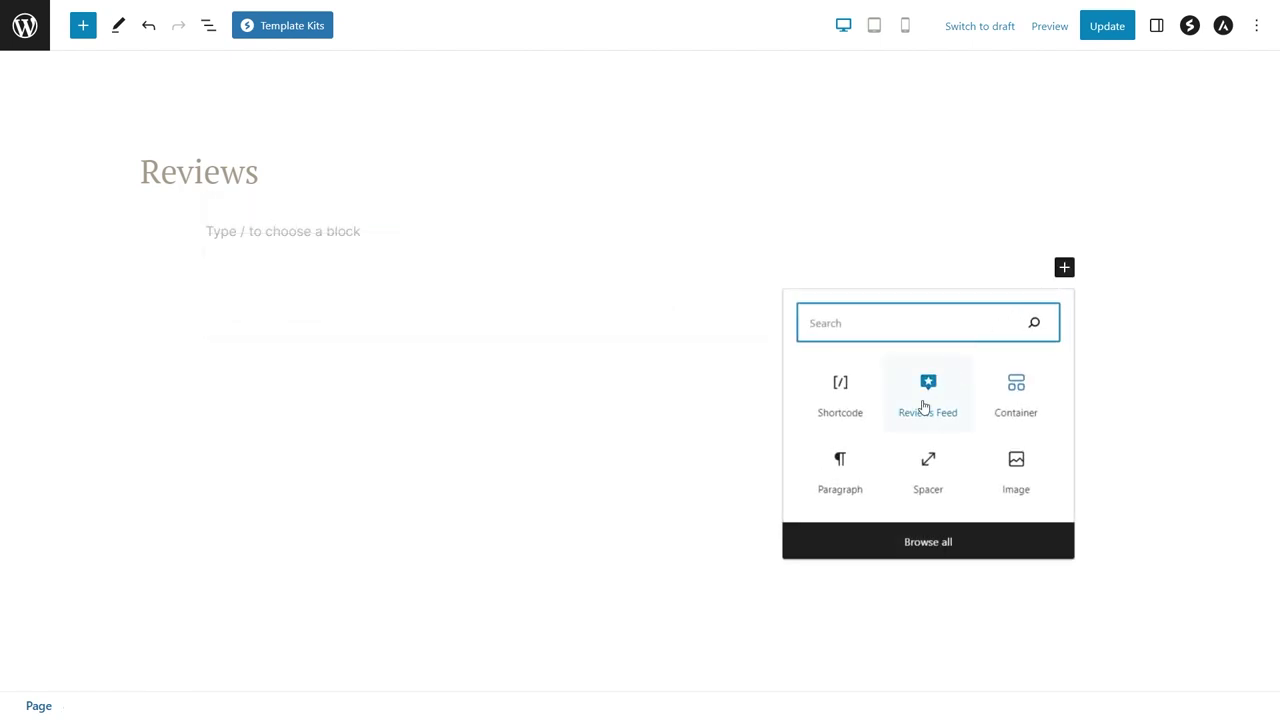
click(923, 405)
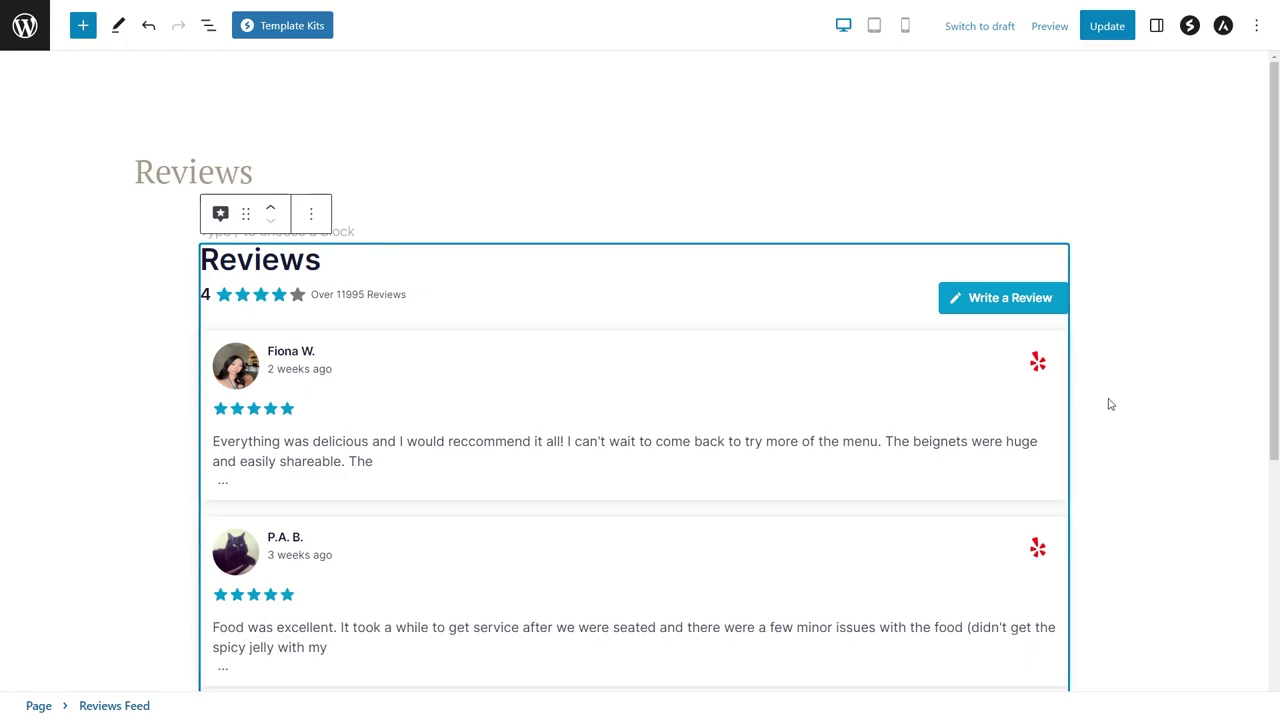
scroll(1115, 425, down, 1)
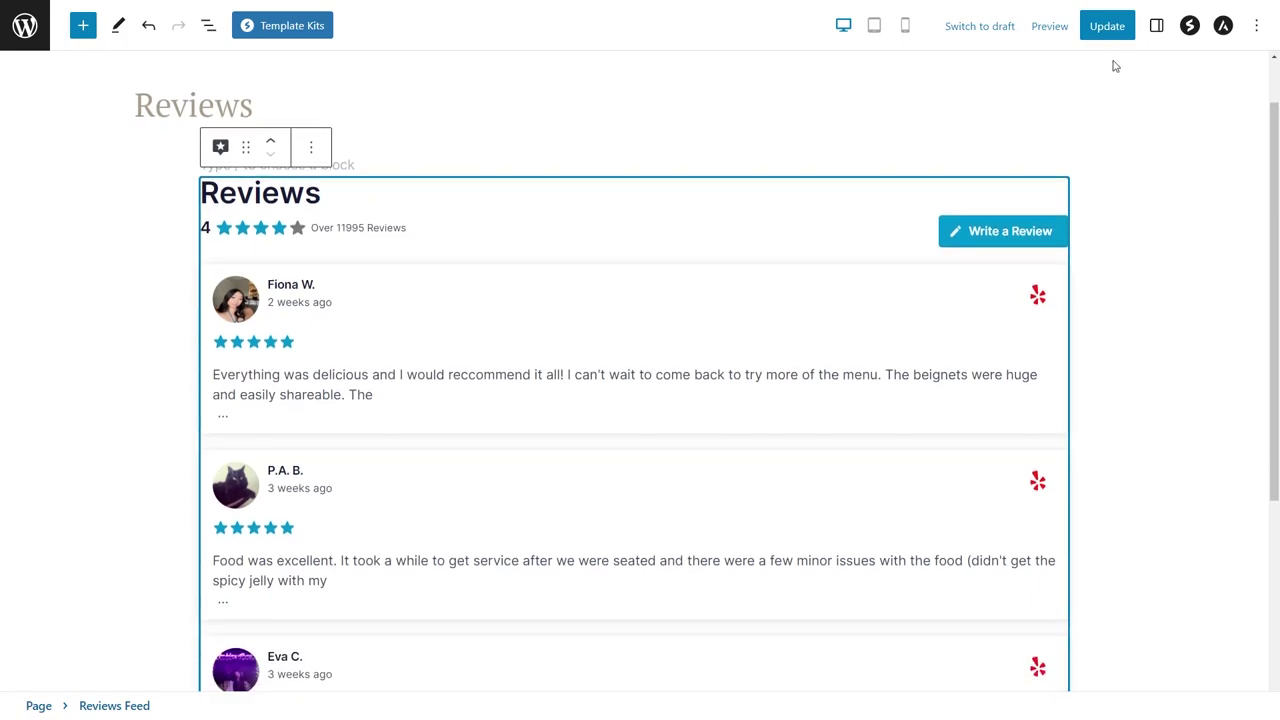
click(1109, 28)
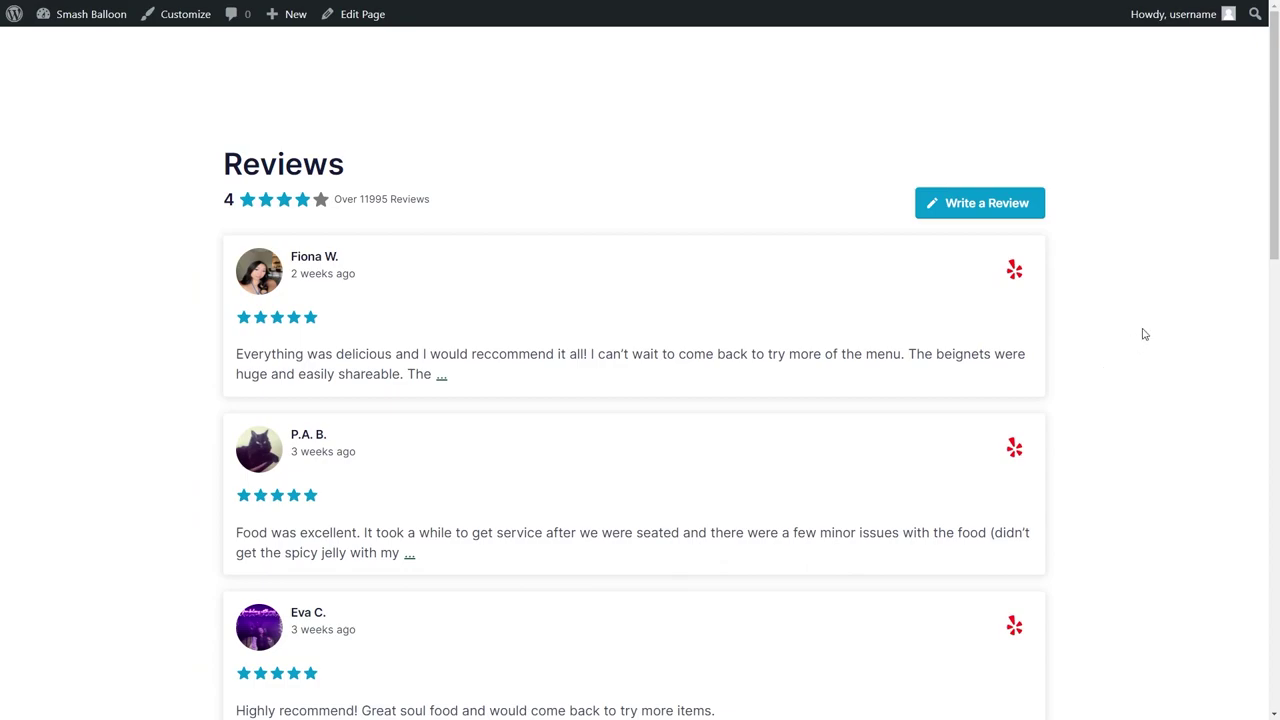
scroll(1072, 331, down, 2)
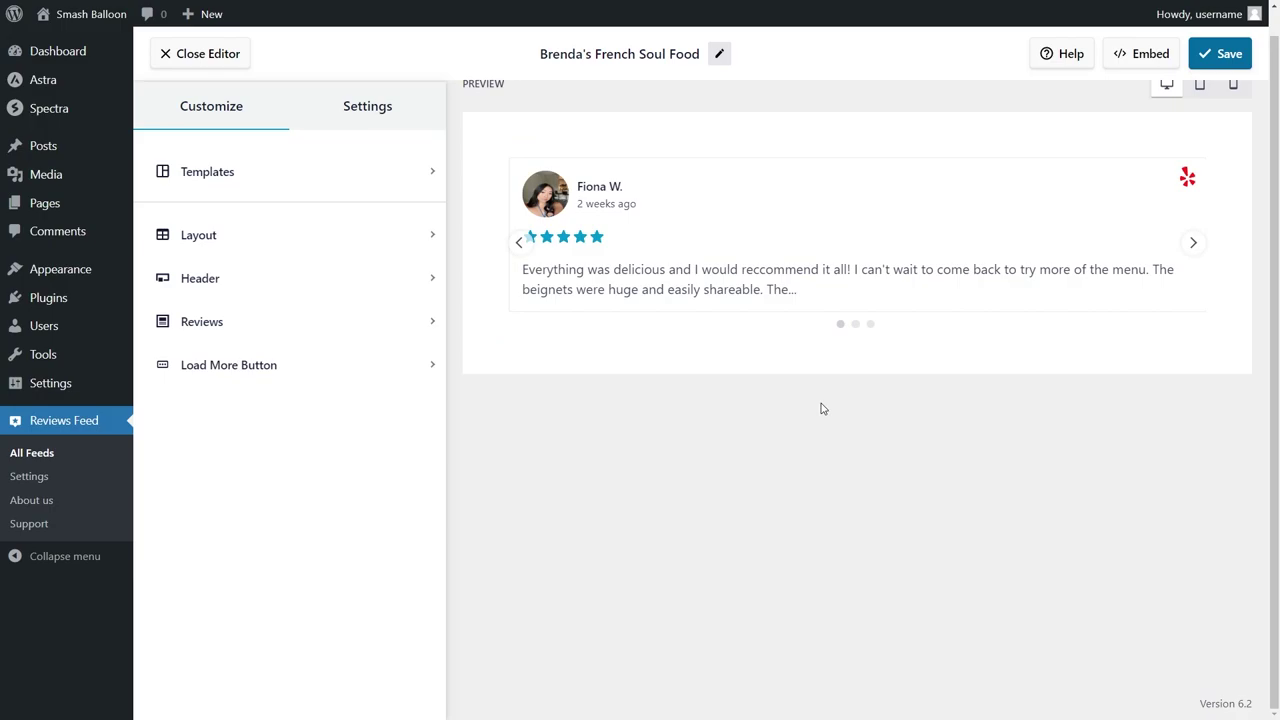
Save the feed in its carousel version without a header and copy its embed shortcode.
click(1218, 54)
click(1141, 56)
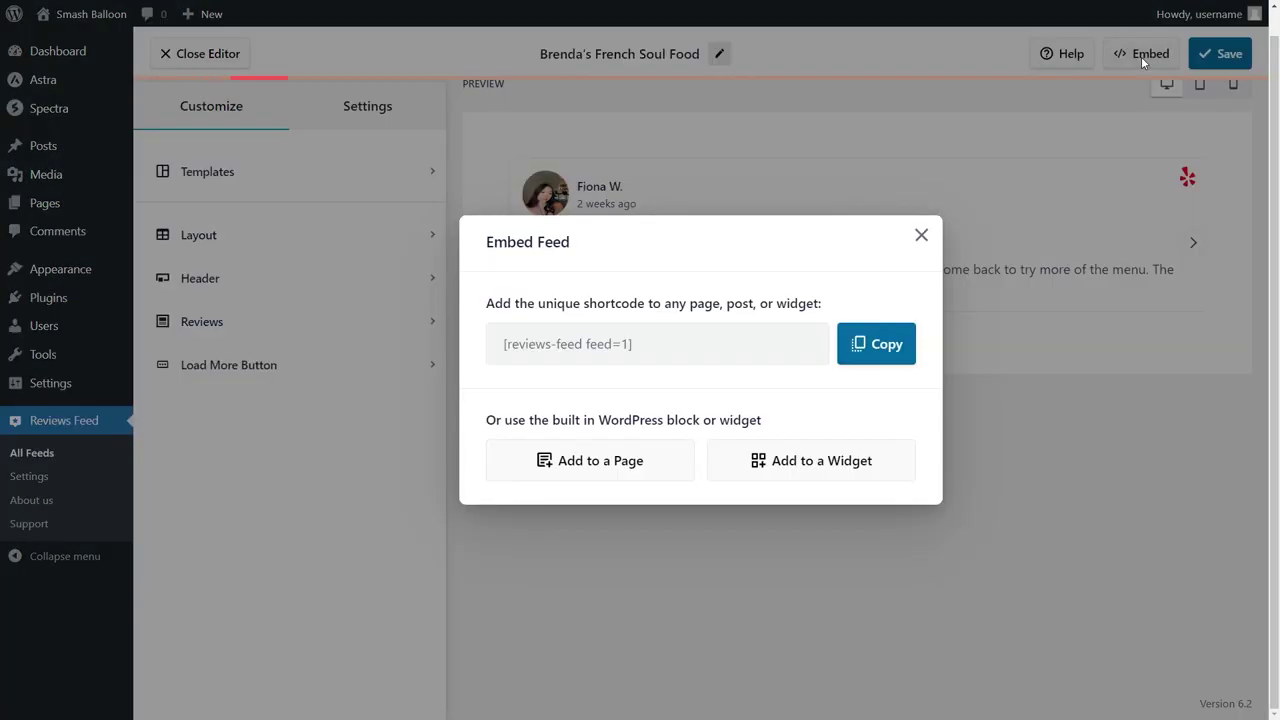
click(878, 355)
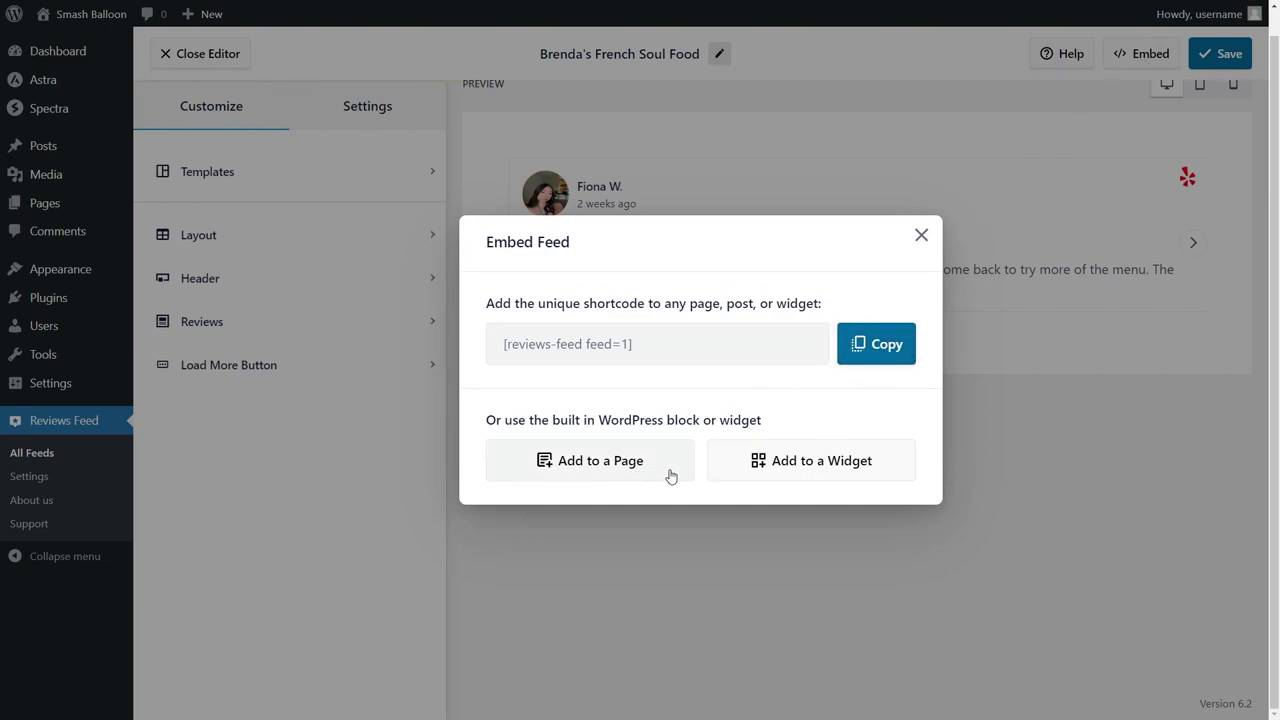
Choose to add the feed as a widget and put a Shortcode block containing [reviews-feed feed=1] in Footer Builder Widget 3.
click(778, 460)
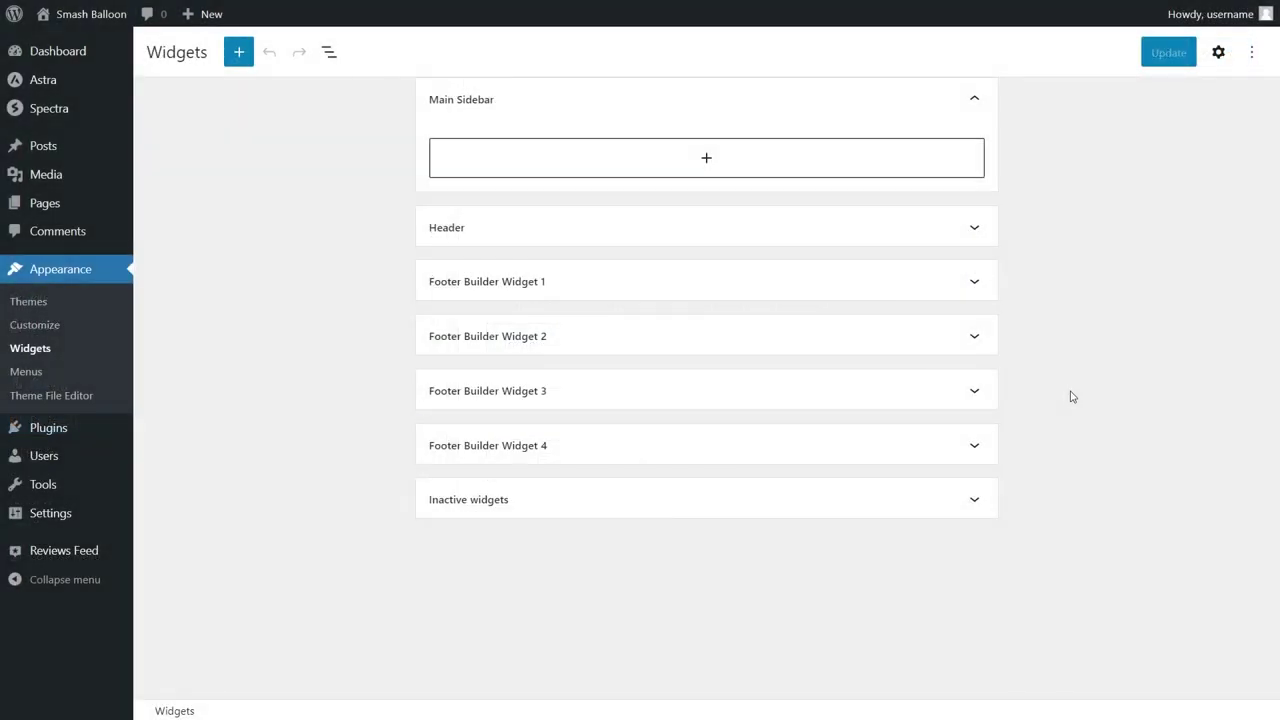
click(970, 394)
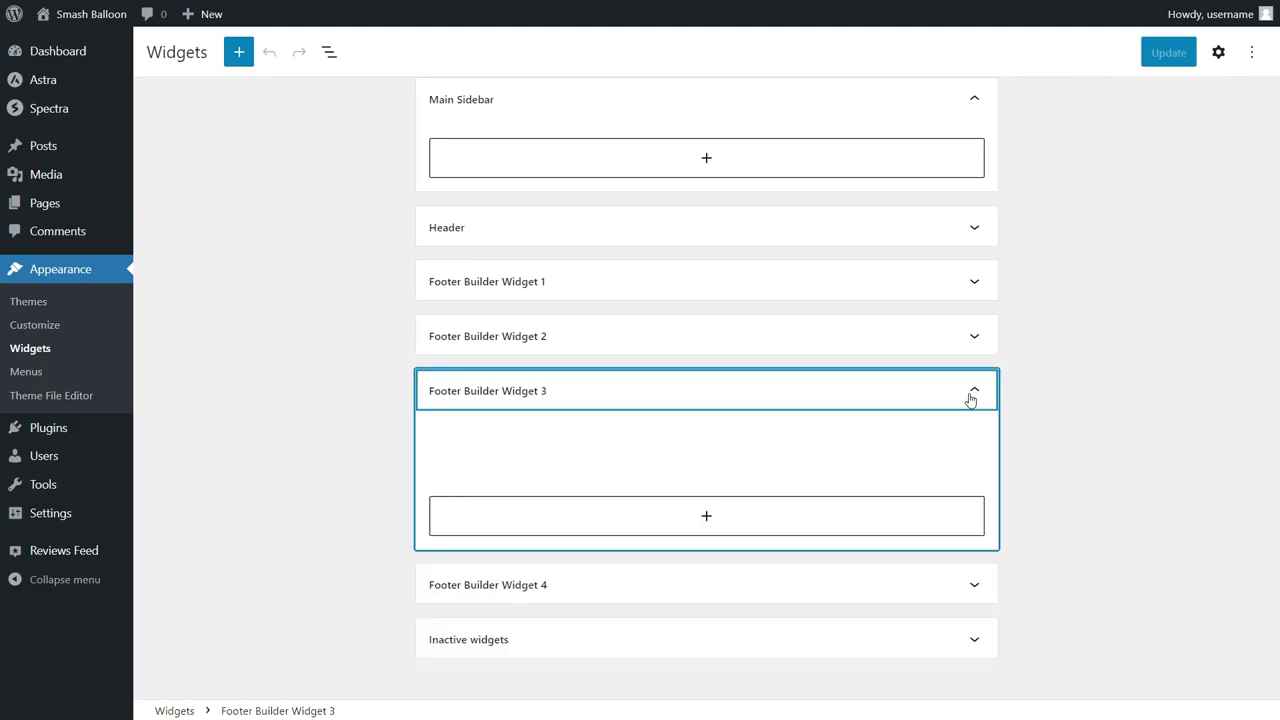
click(707, 518)
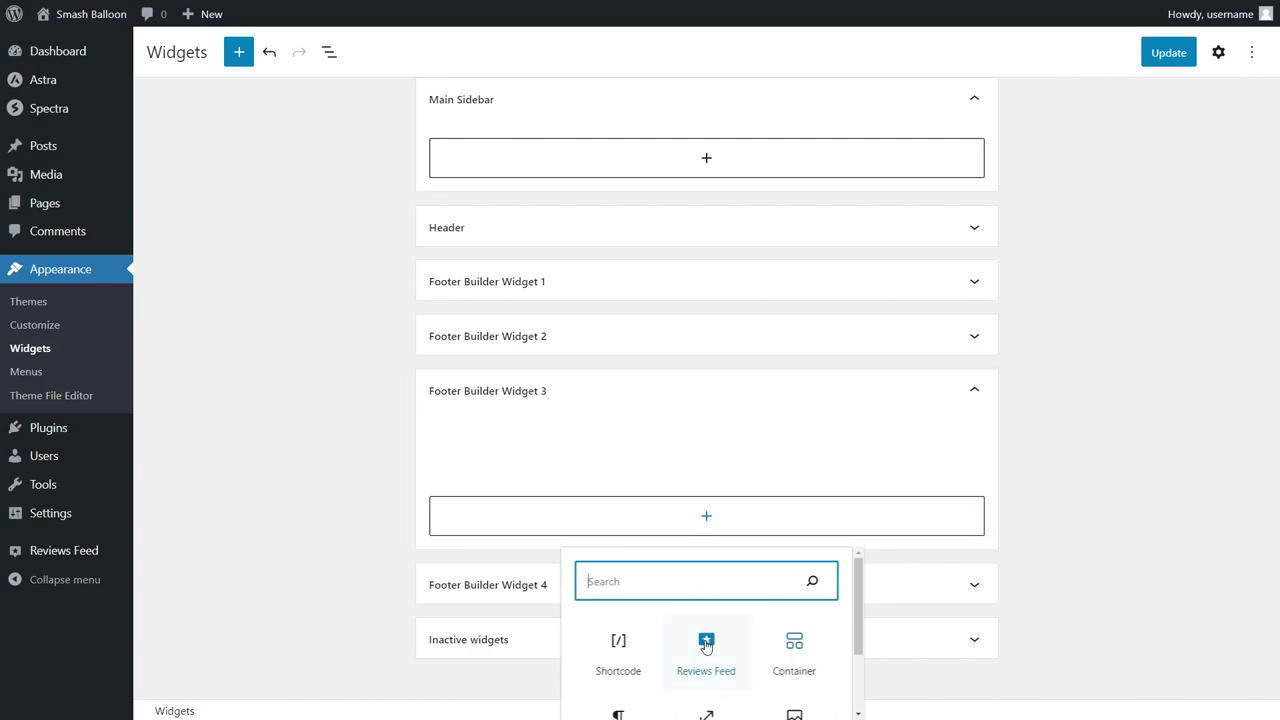
click(618, 645)
key(ctrl+v)
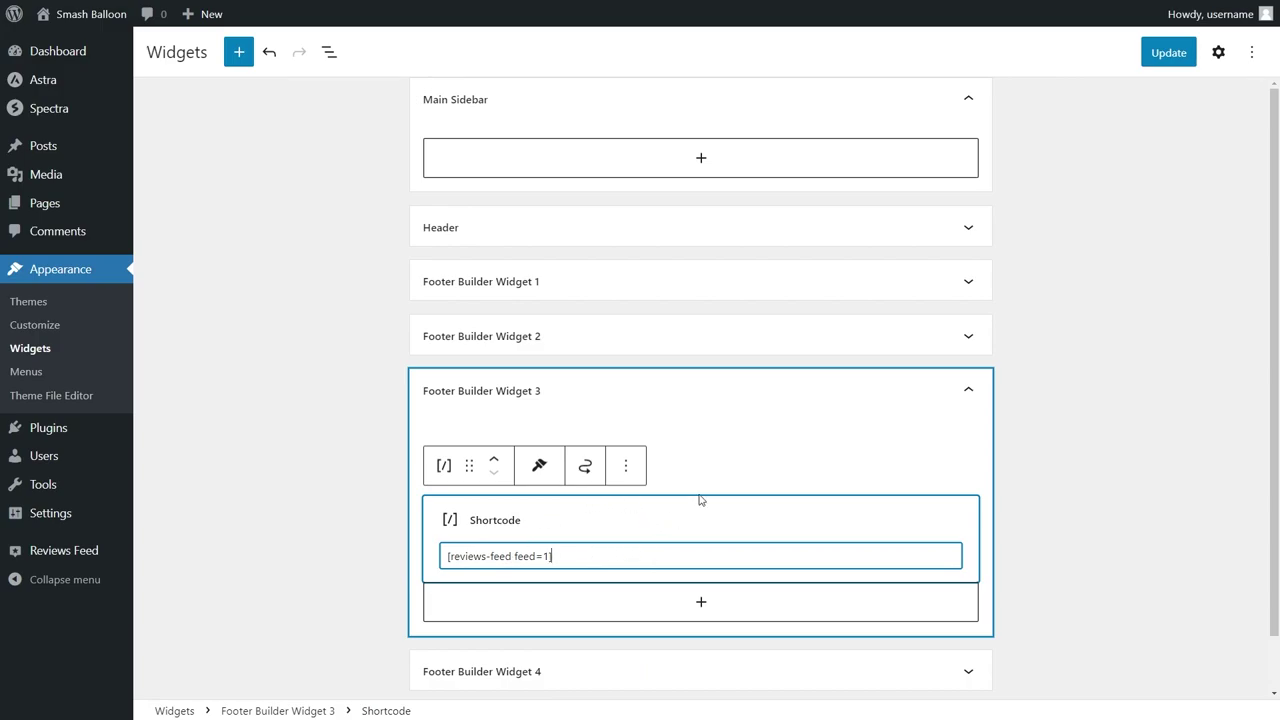
Update the widgets and check the footer review carousel on the published Reviews page by advancing it to the next review.
click(1158, 56)
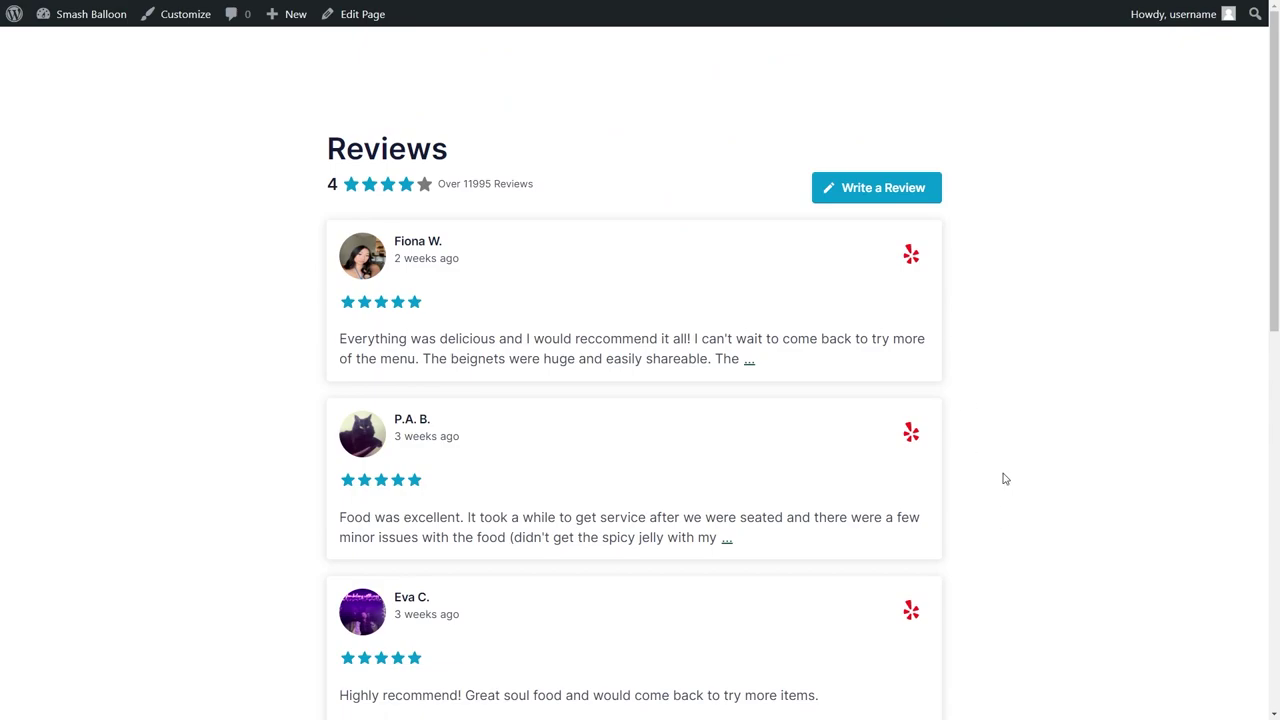
scroll(1005, 479, down, 5)
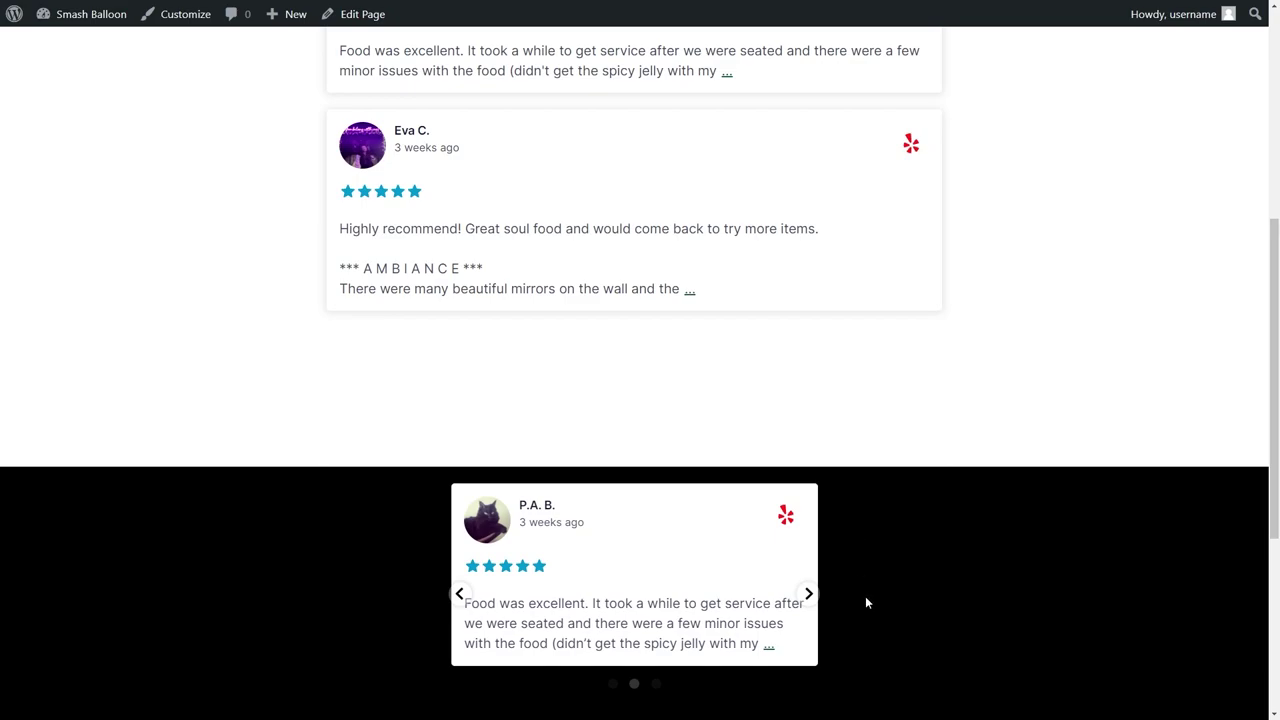
click(809, 594)
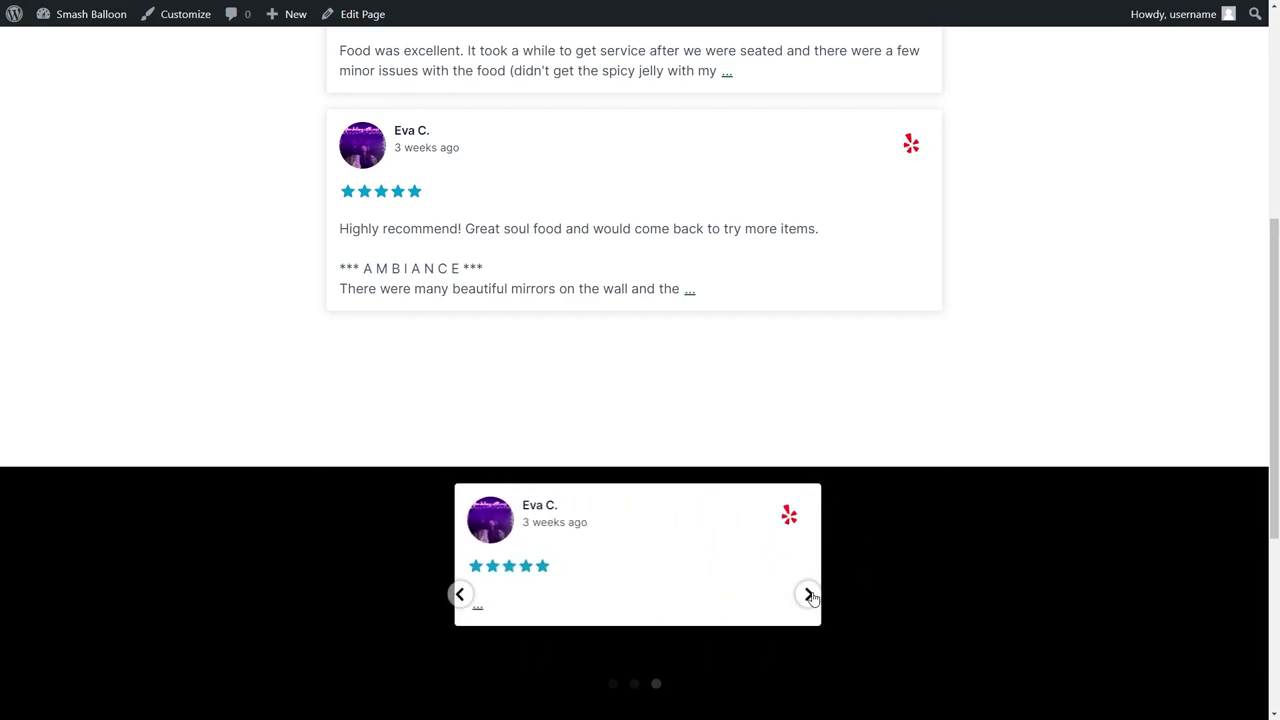